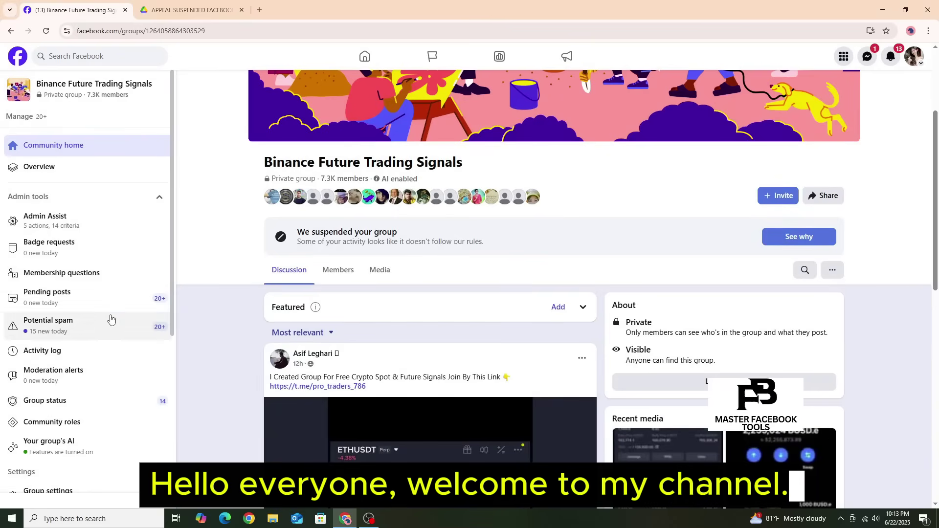
# Open the group's status page and check its 'Group is suspended' status
pyautogui.scroll(-2, 130, 312)
pyautogui.click(130, 308)
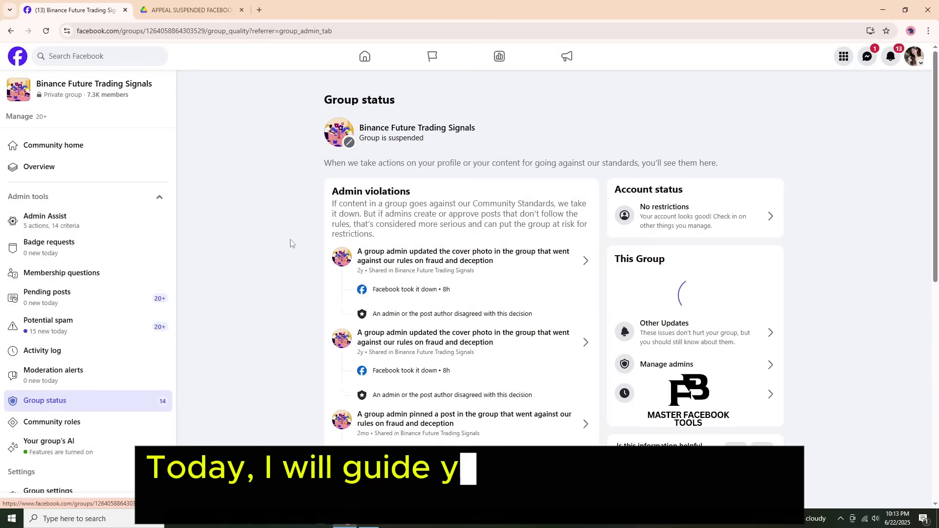
pyautogui.moveTo(359, 138); pyautogui.dragTo(424, 139)
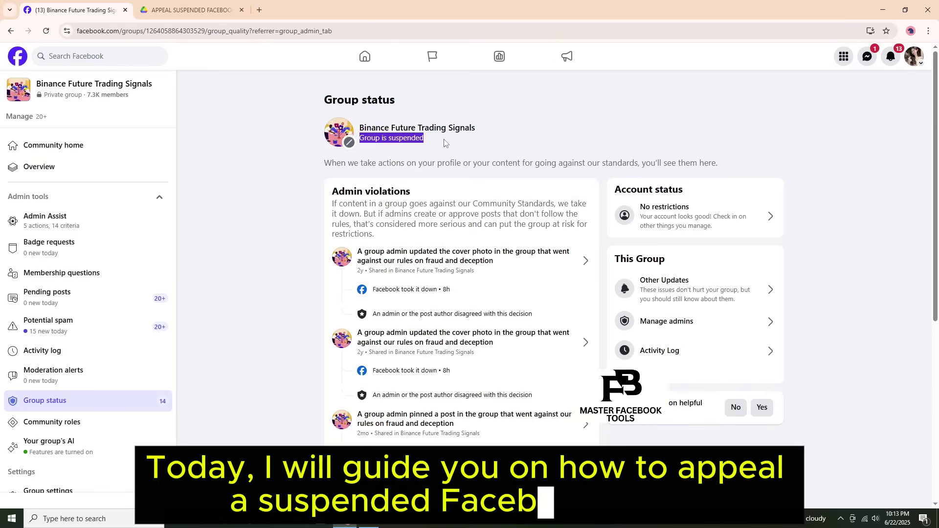
pyautogui.click(404, 131)
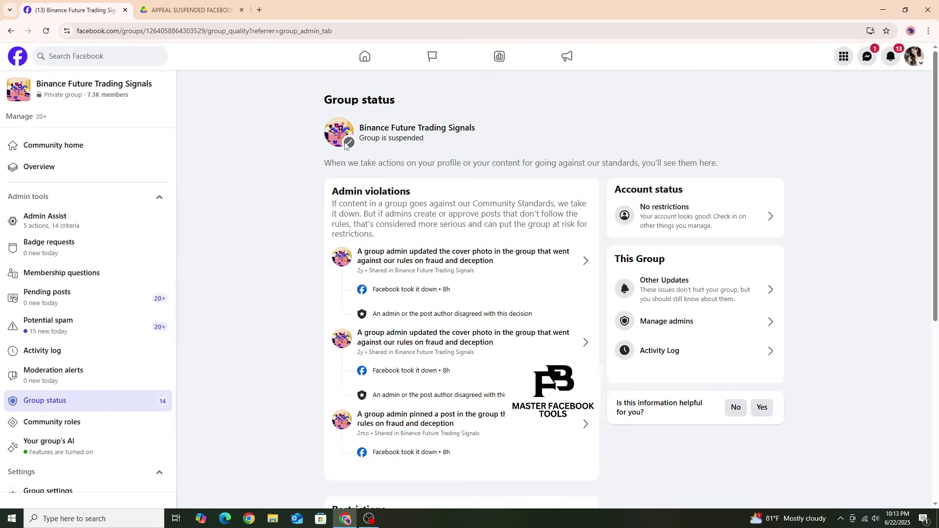
pyautogui.moveTo(345, 145); pyautogui.dragTo(425, 139)
# Read the cover-photo and pinned-post violation details, then return to the top
pyautogui.click(413, 262)
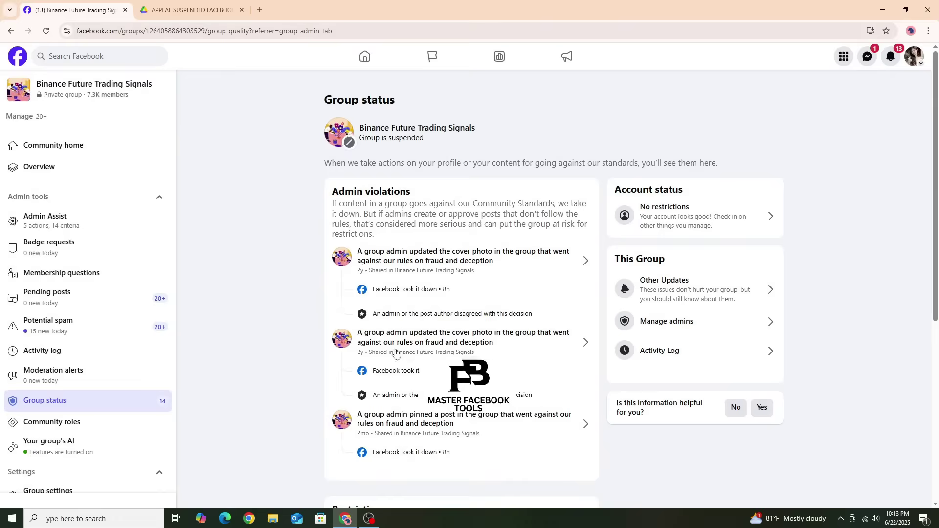
pyautogui.click(406, 342)
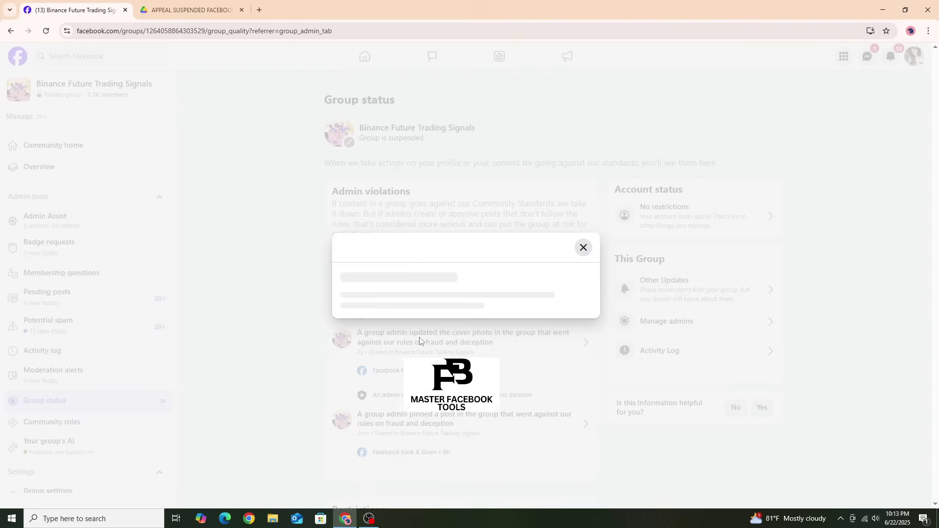
pyautogui.click(312, 336)
pyautogui.scroll(-2, 429, 339)
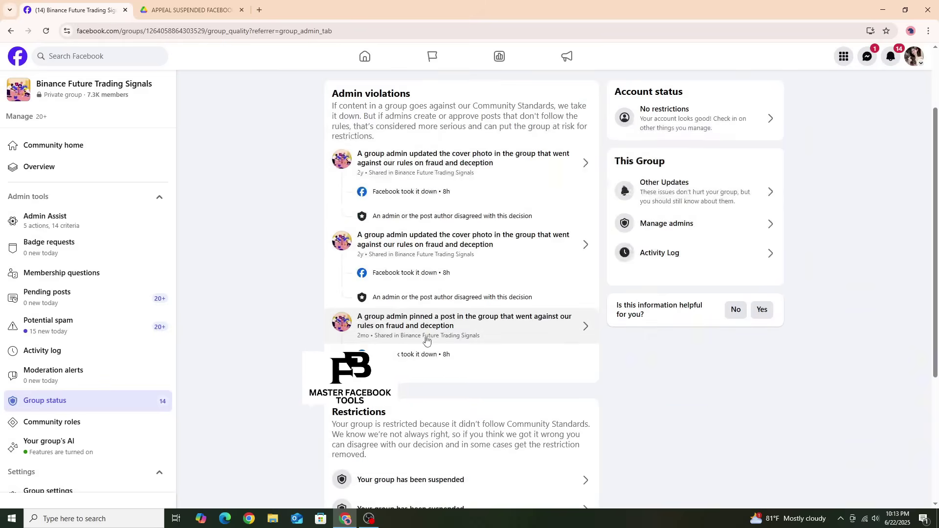
pyautogui.click(429, 339)
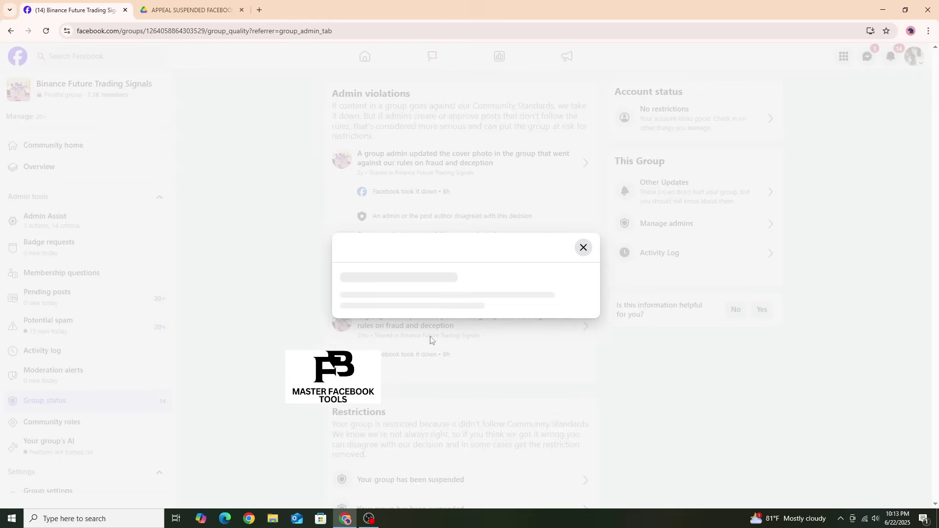
pyautogui.click(302, 346)
pyautogui.scroll(-4, 480, 318)
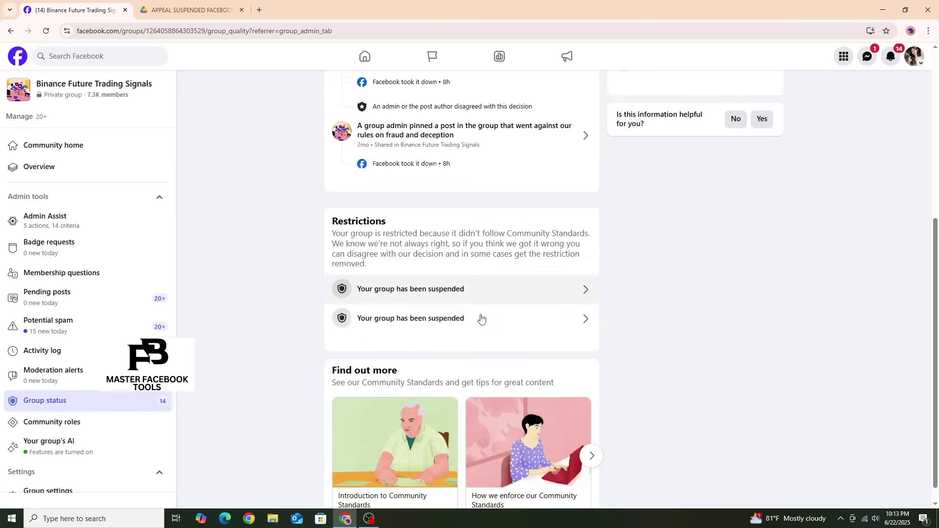
pyautogui.scroll(6, 399, 116)
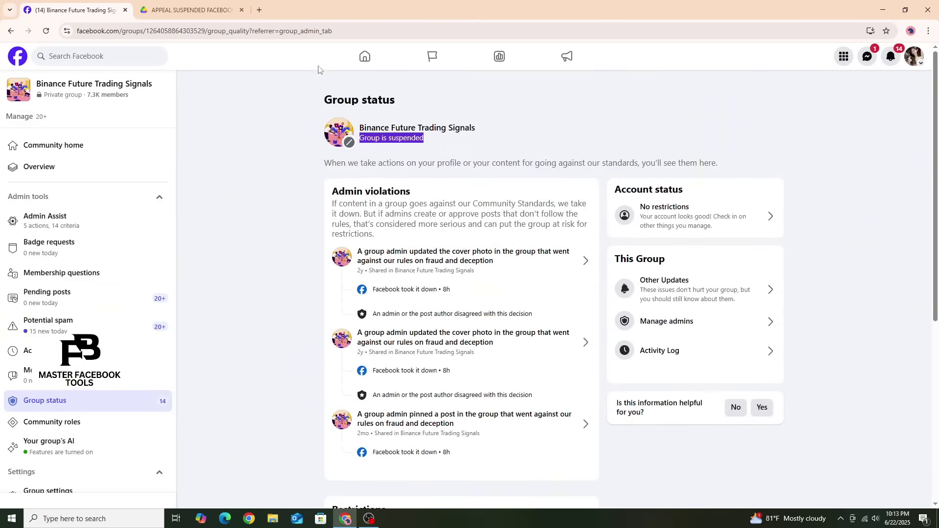
# Download APPEAL SUSPENDED FACEBOOK GROUP.zip (53.1 KB) from Drive and reveal it in Downloads
pyautogui.click(188, 10)
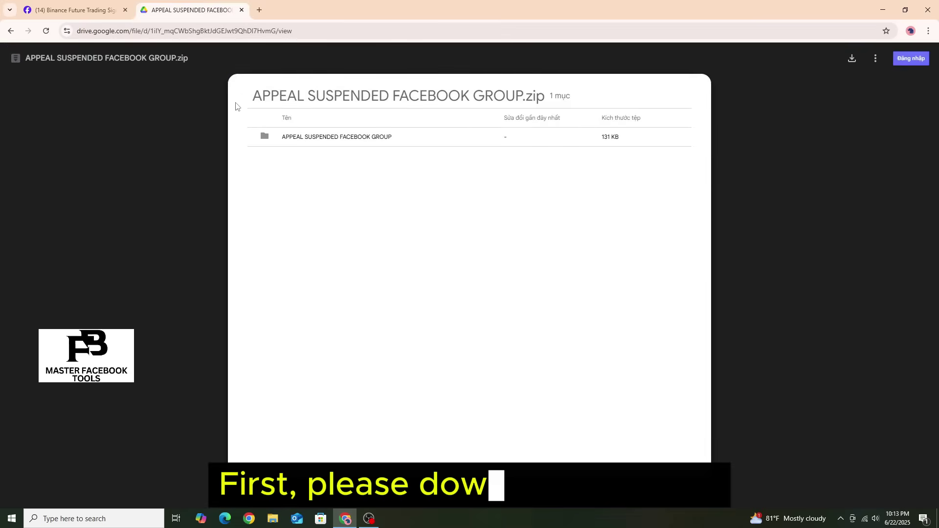
pyautogui.moveTo(247, 101); pyautogui.dragTo(571, 98)
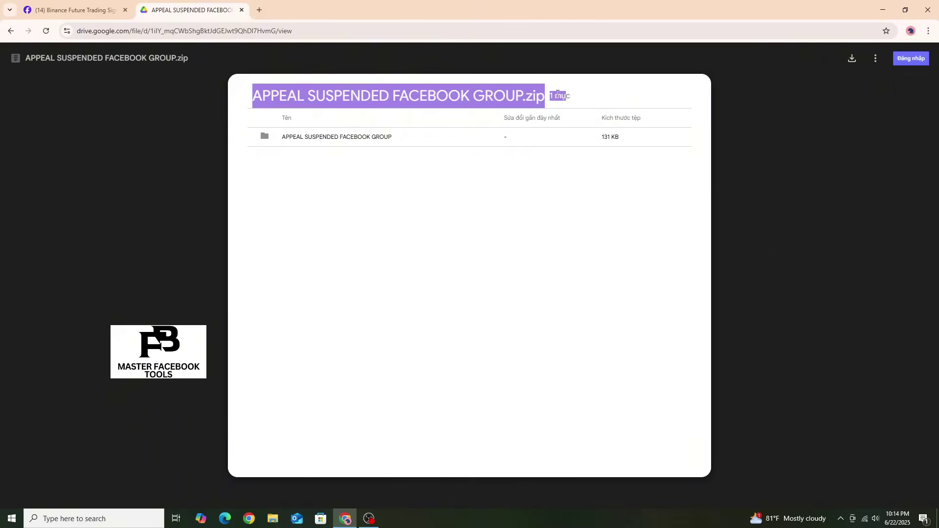
pyautogui.click(519, 90)
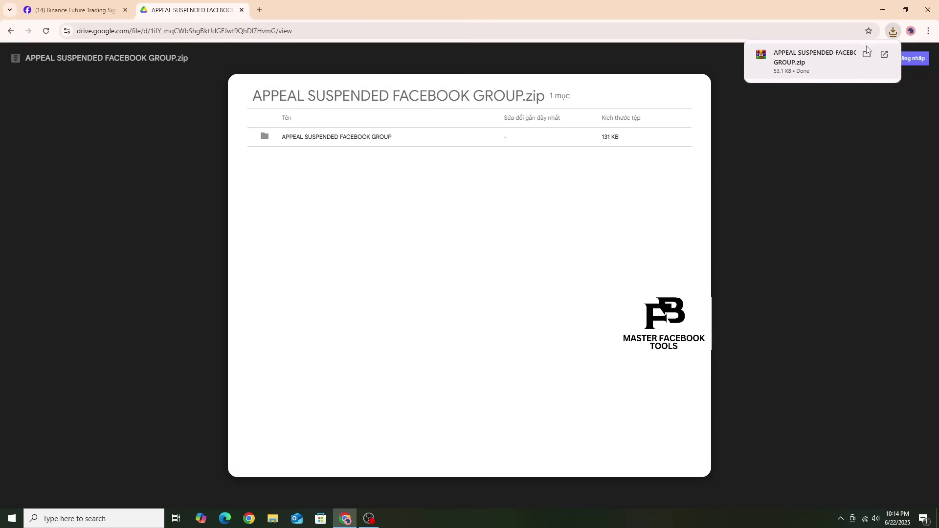
pyautogui.click(866, 54)
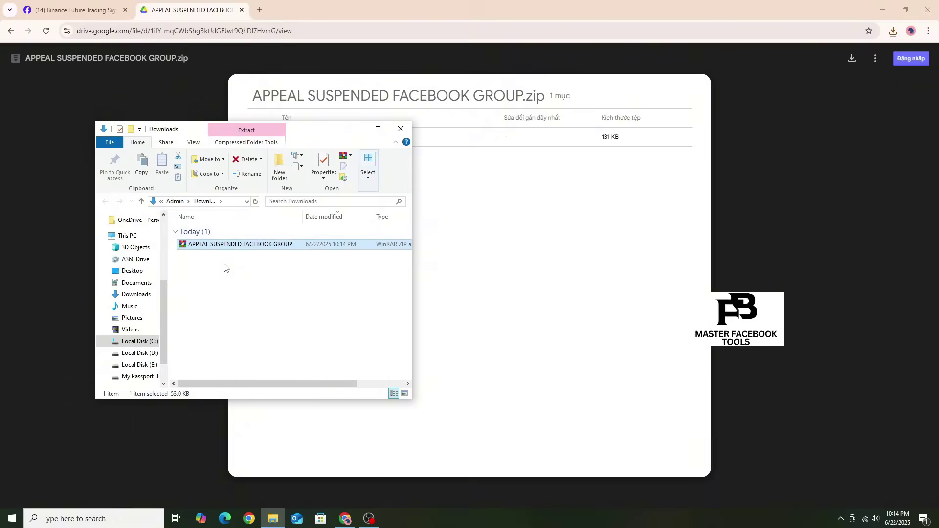
# Extract the appeal zip here in the Downloads folder
pyautogui.moveTo(313, 128); pyautogui.dragTo(431, 111)
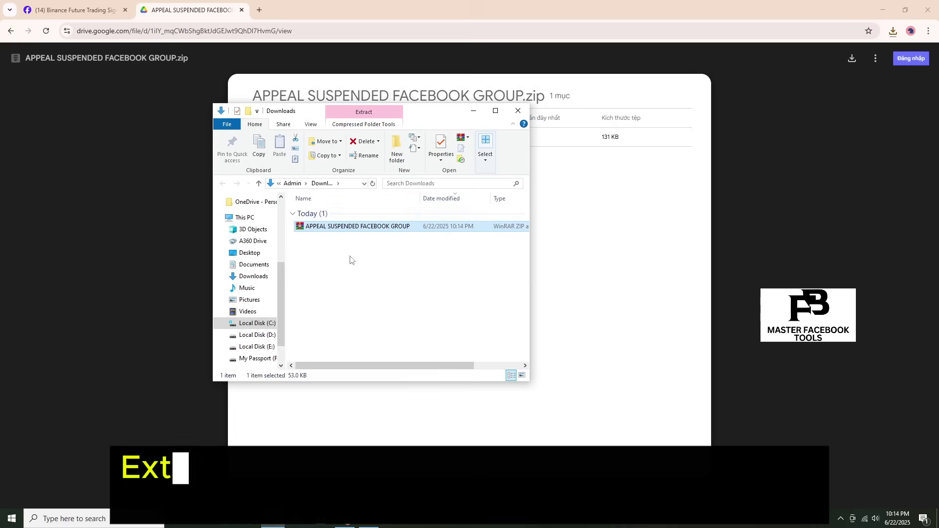
pyautogui.rightClick(341, 227)
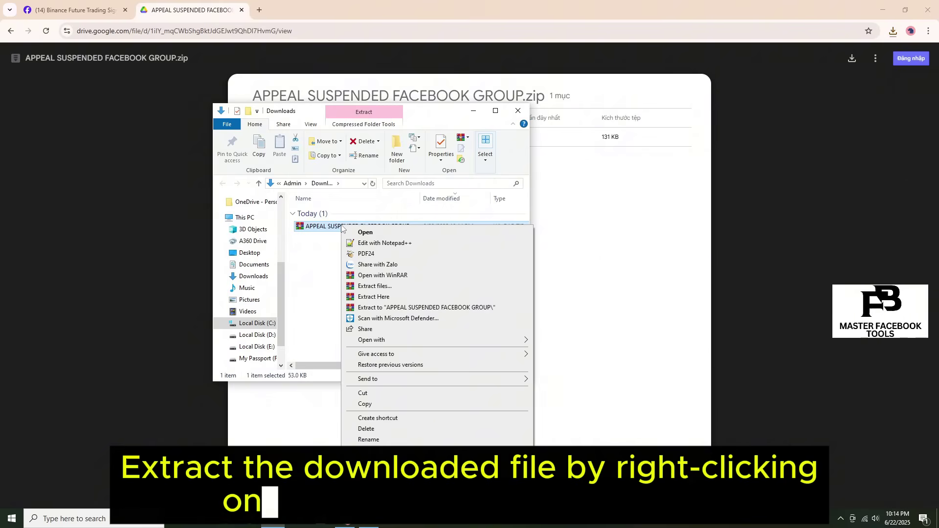
pyautogui.click(376, 297)
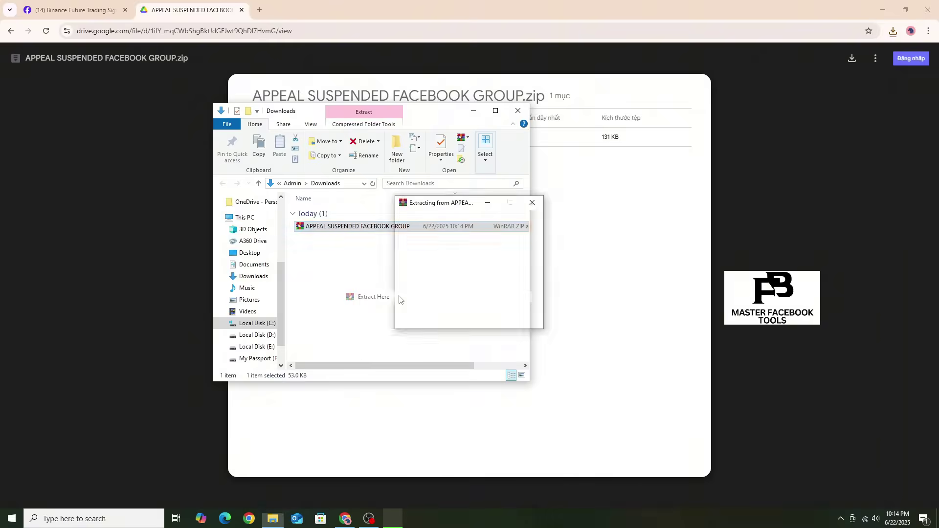
# Open the extracted folder, find the inner APPEAL SUSPENDED FACEBOOK GROUP folder, and return to Chrome
pyautogui.click(374, 257)
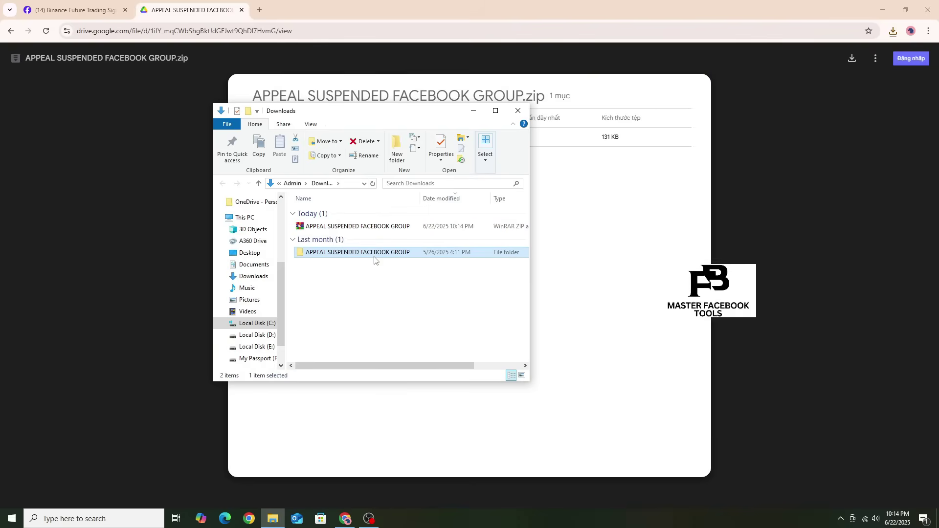
pyautogui.doubleClick(359, 253)
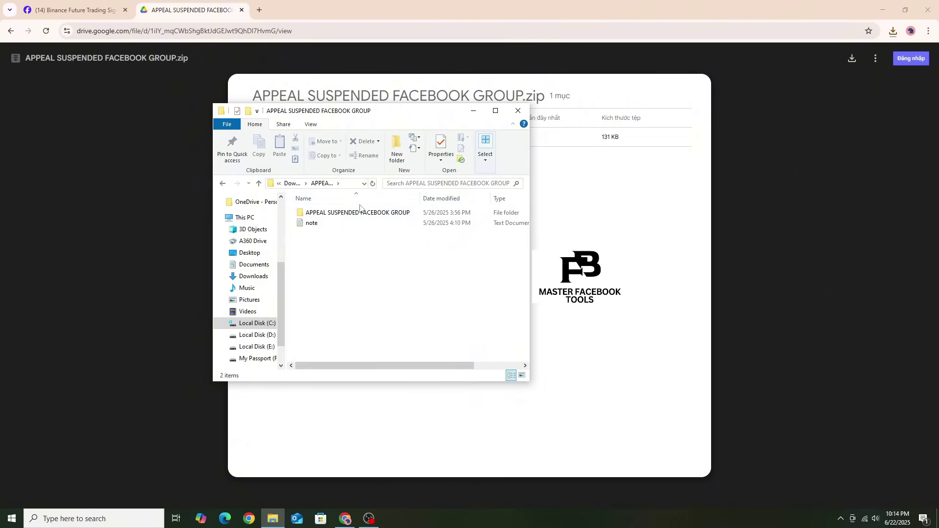
pyautogui.click(365, 215)
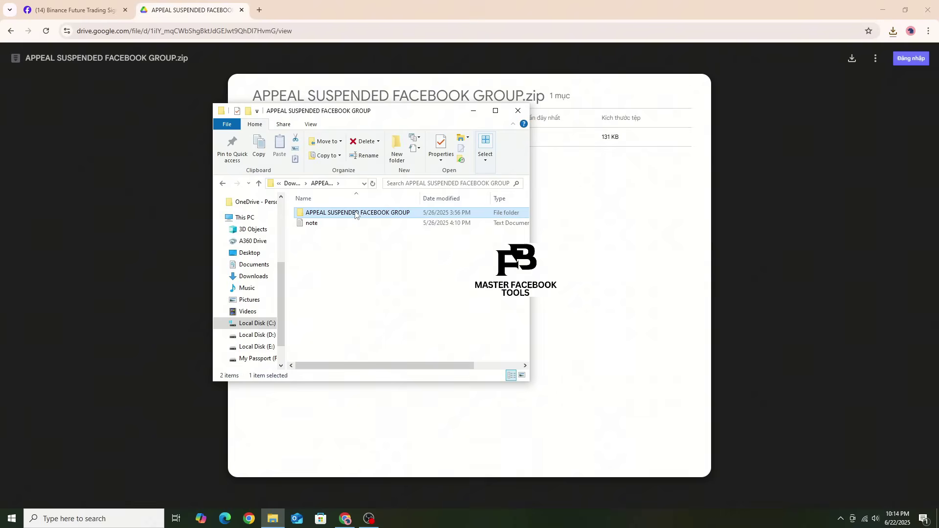
pyautogui.click(645, 182)
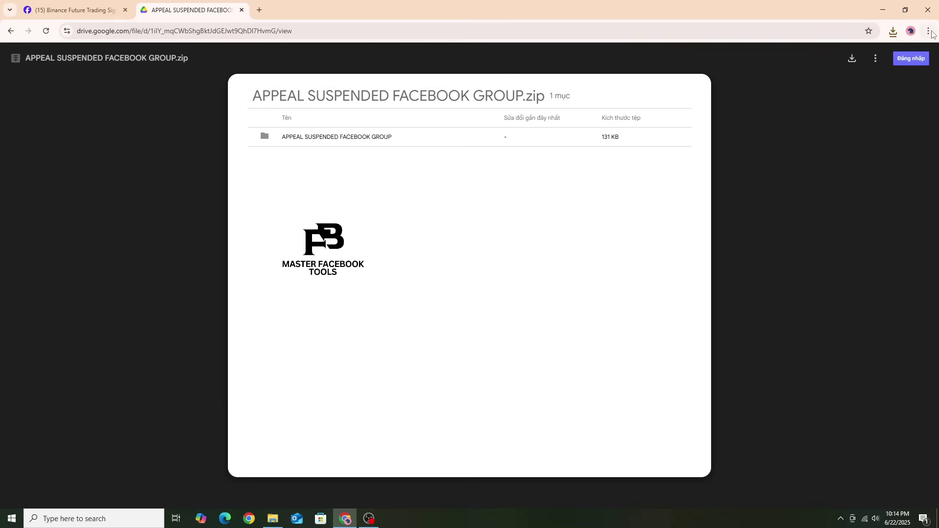
# Go to Chrome's Manage Extensions page from the three-dot menu
pyautogui.click(930, 32)
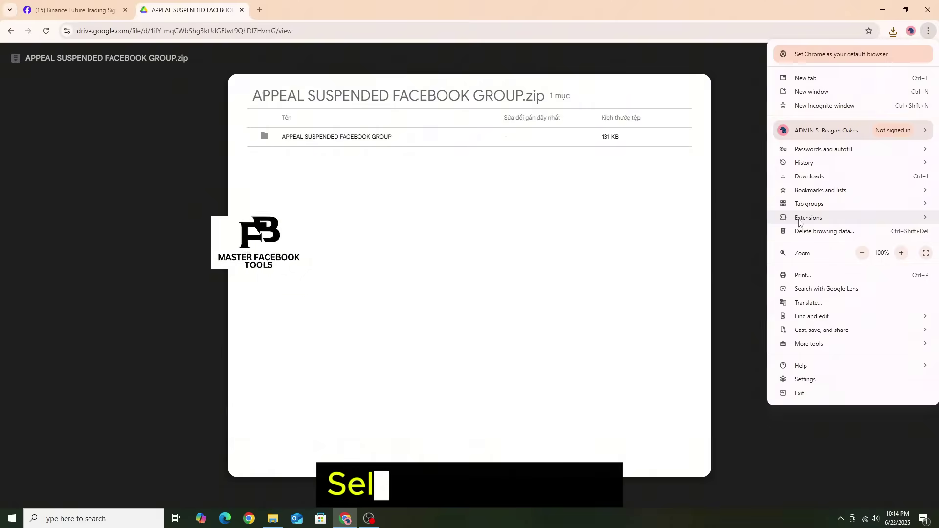
pyautogui.moveTo(800, 221)
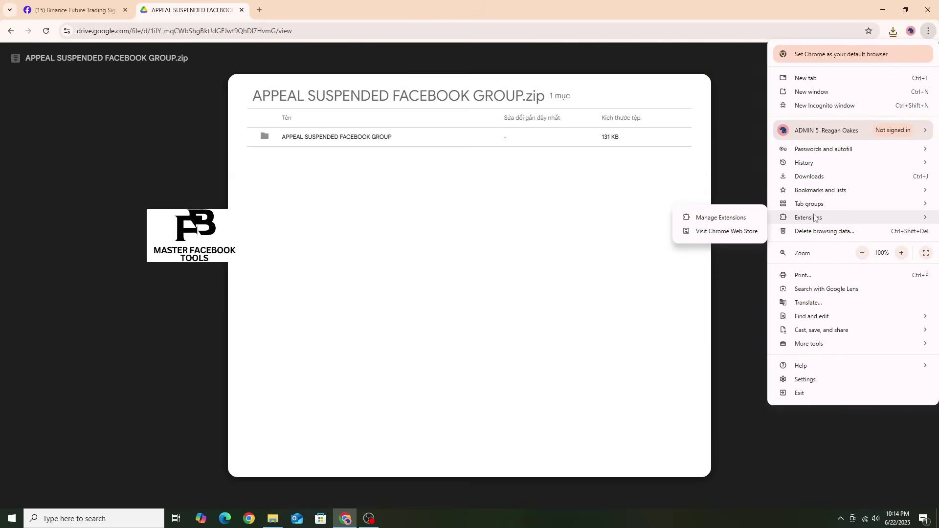
pyautogui.click(723, 218)
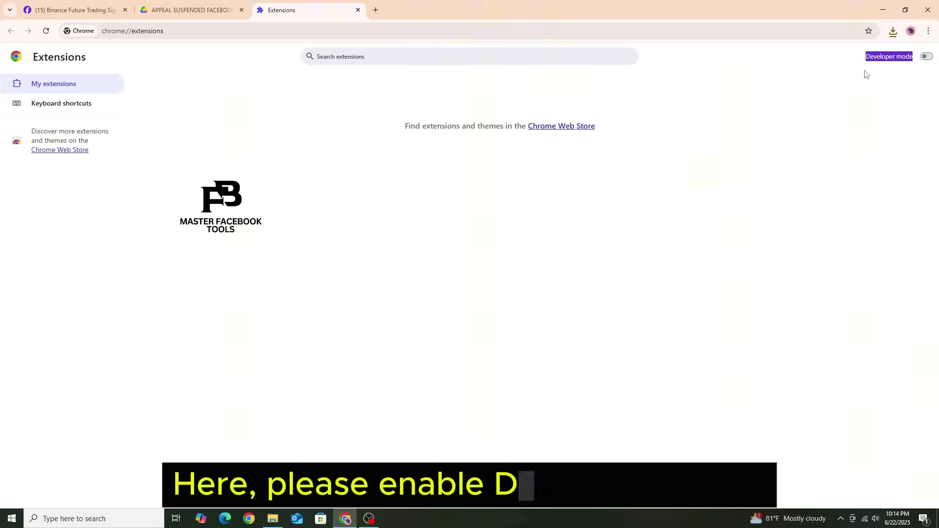
pyautogui.click(926, 57)
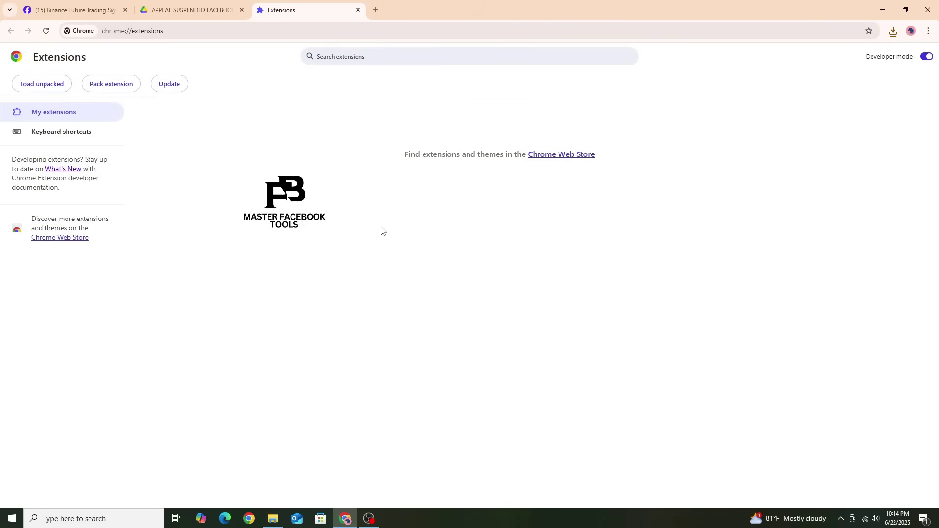
pyautogui.click(273, 523)
pyautogui.moveTo(442, 113); pyautogui.dragTo(373, 148)
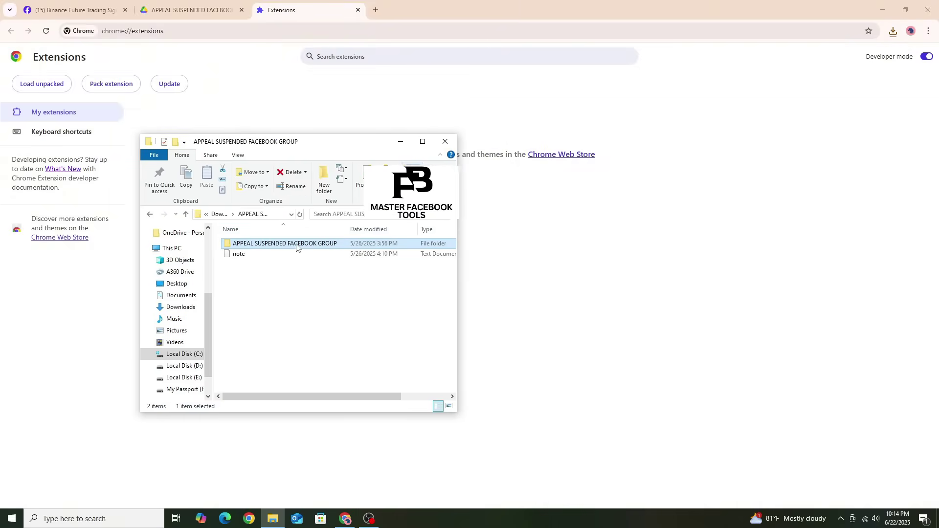
pyautogui.moveTo(297, 247); pyautogui.dragTo(542, 275)
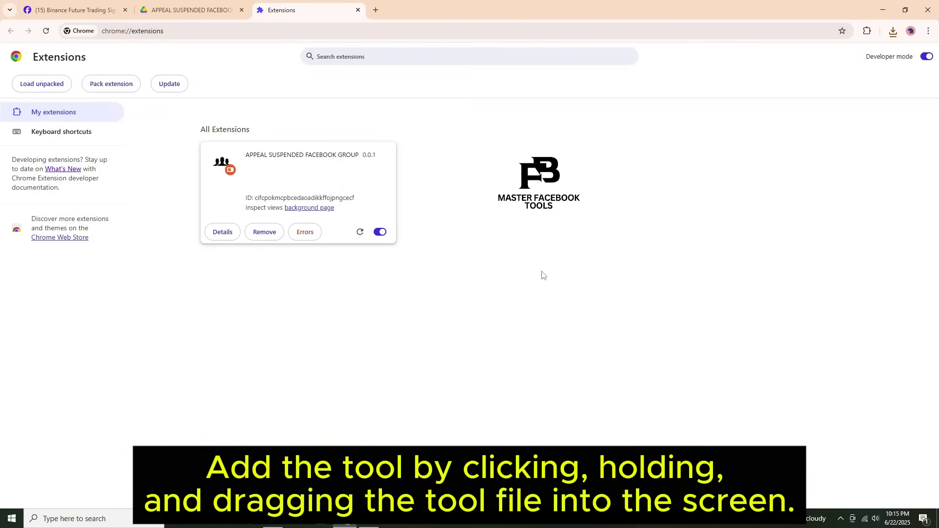
pyautogui.moveTo(301, 155); pyautogui.dragTo(356, 155)
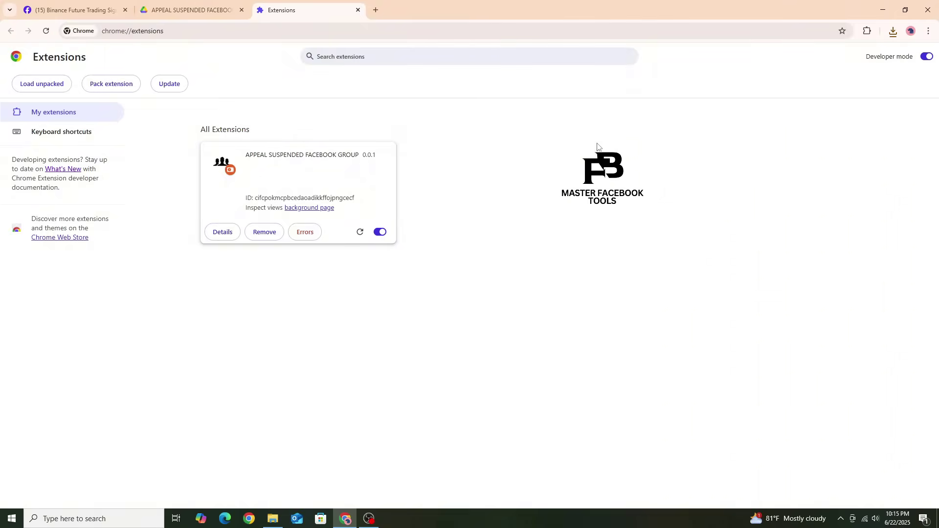
pyautogui.click(874, 31)
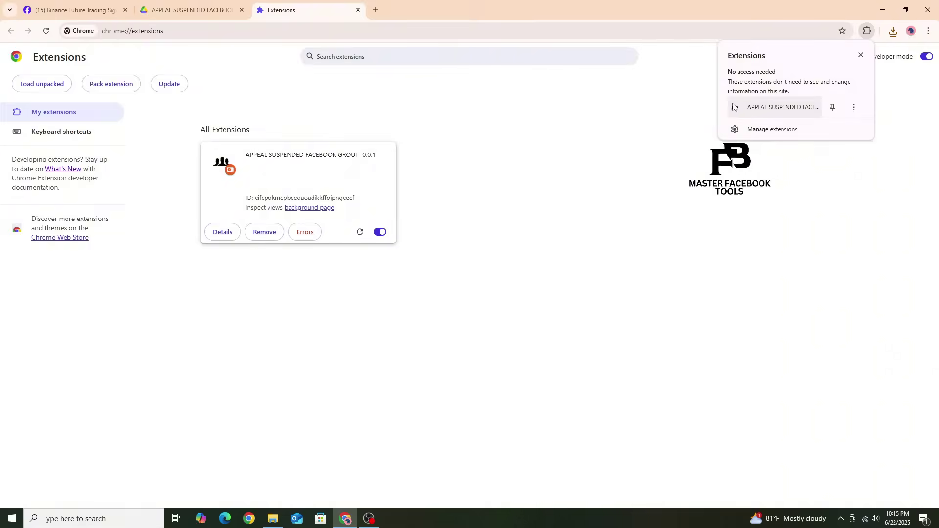
pyautogui.click(782, 107)
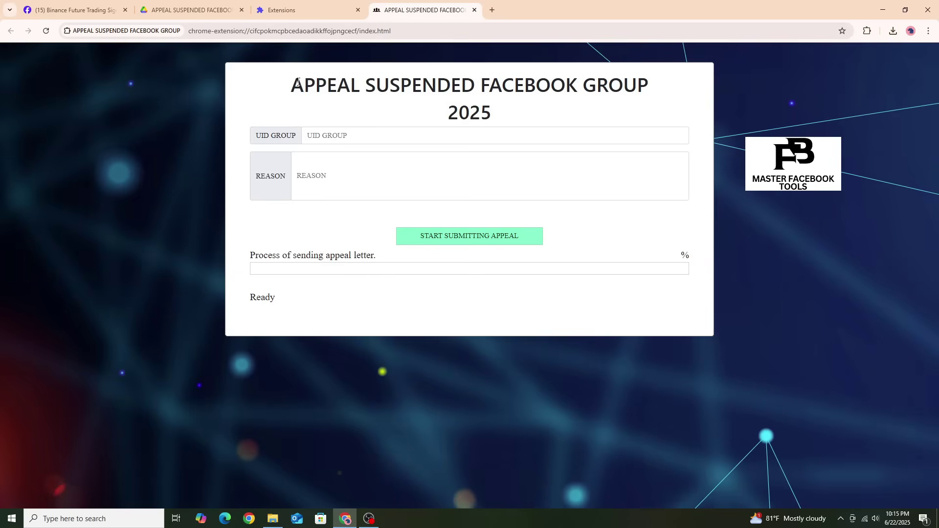
pyautogui.moveTo(298, 81); pyautogui.dragTo(482, 111)
pyautogui.click(475, 10)
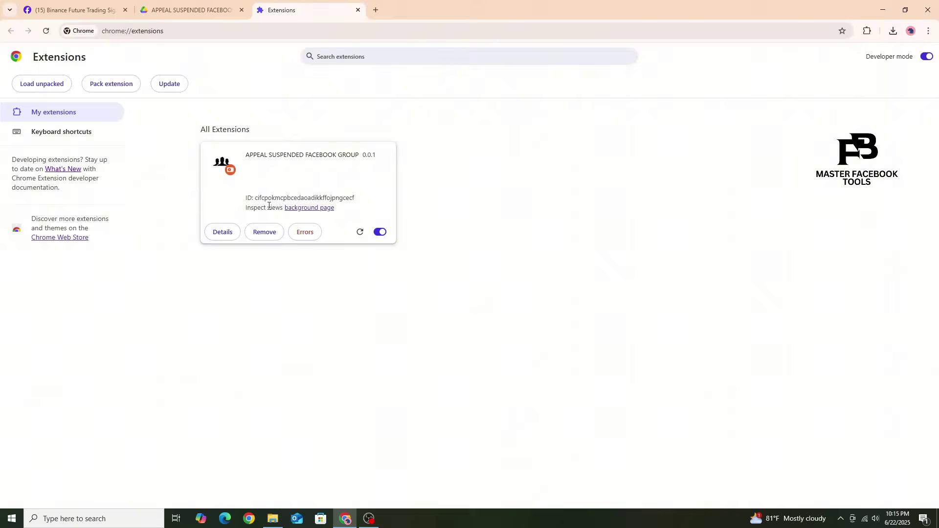
# Remove the appeal extension, then load it unpacked from Downloads > APPEAL SUSPENDED FACEBOOK GROUP inner folder
pyautogui.click(269, 232)
pyautogui.click(781, 92)
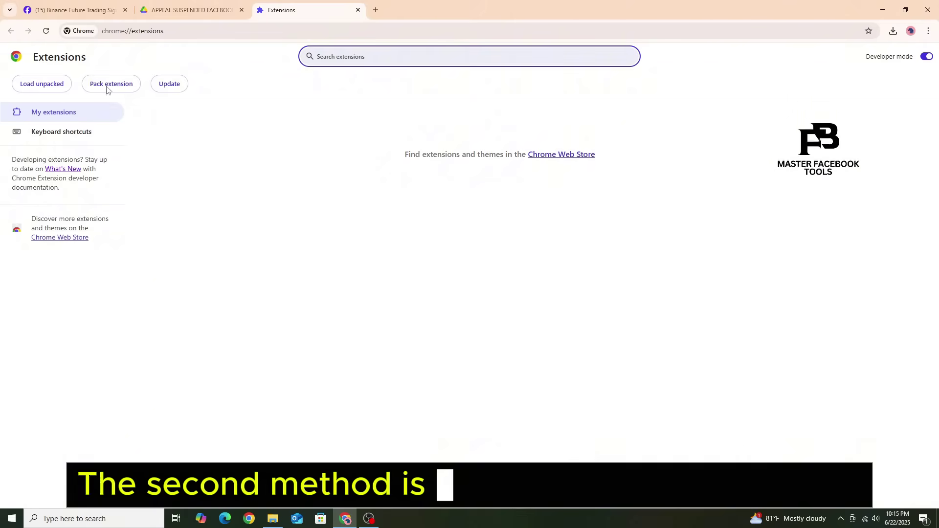
pyautogui.click(48, 86)
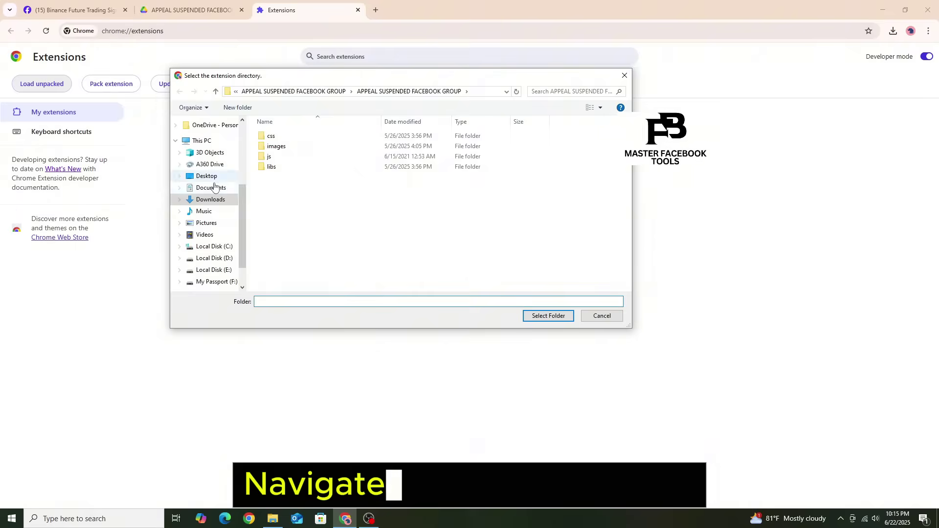
pyautogui.click(210, 199)
pyautogui.doubleClick(378, 148)
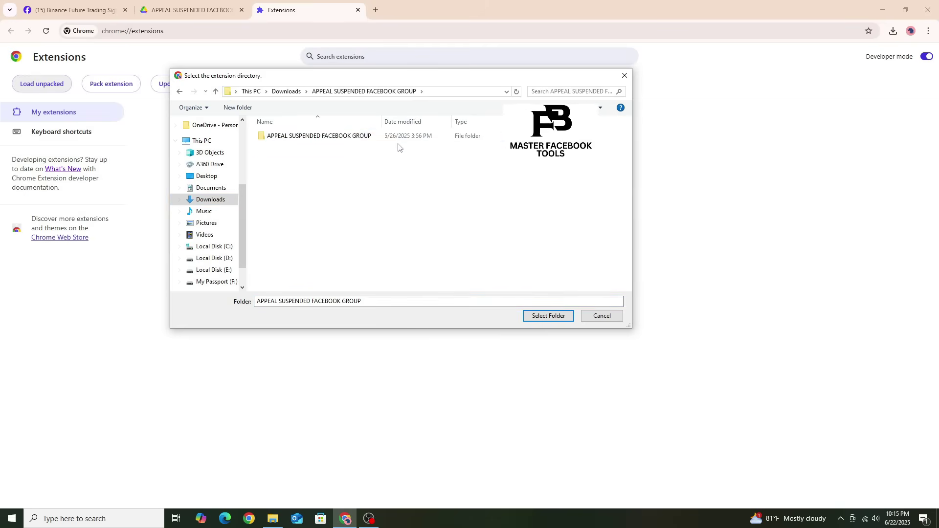
pyautogui.doubleClick(371, 137)
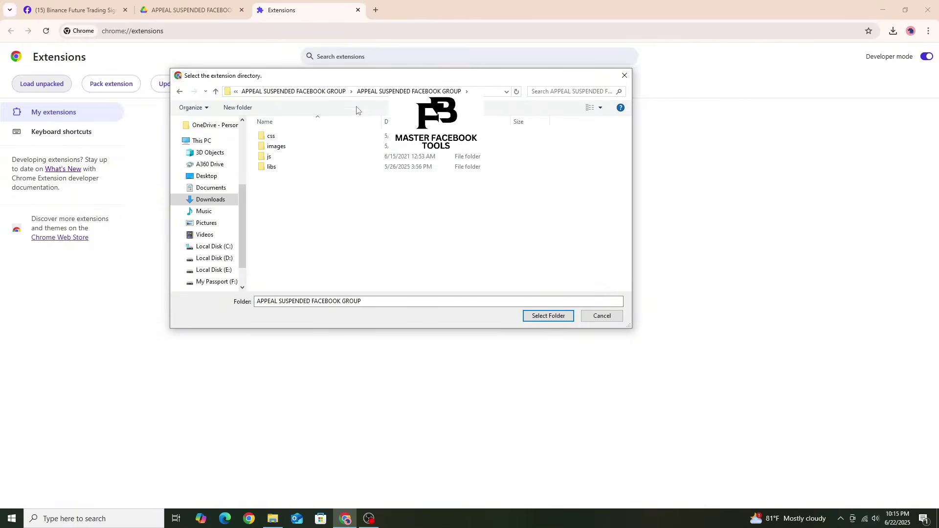
pyautogui.click(544, 316)
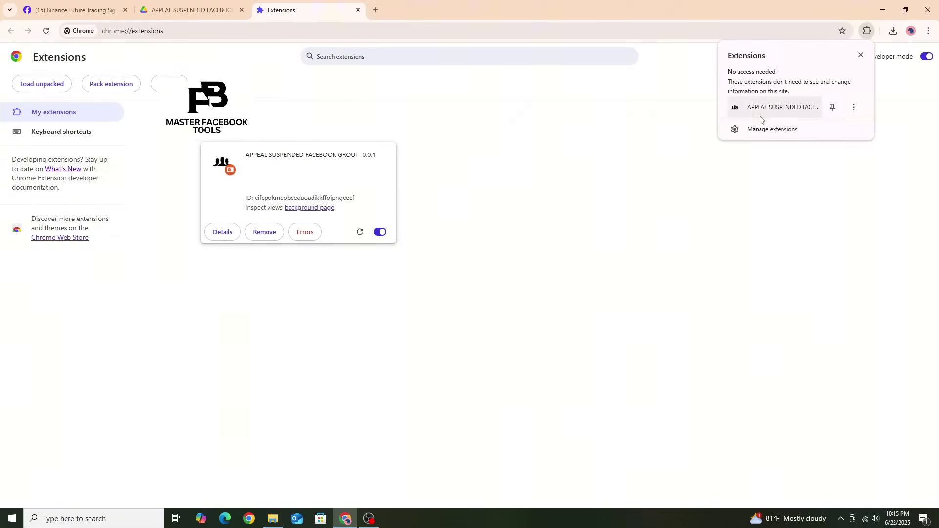
# Launch APPEAL SUSPENDED FACEBOOK GROUP from the Extensions menu to show its empty appeal form
pyautogui.click(867, 30)
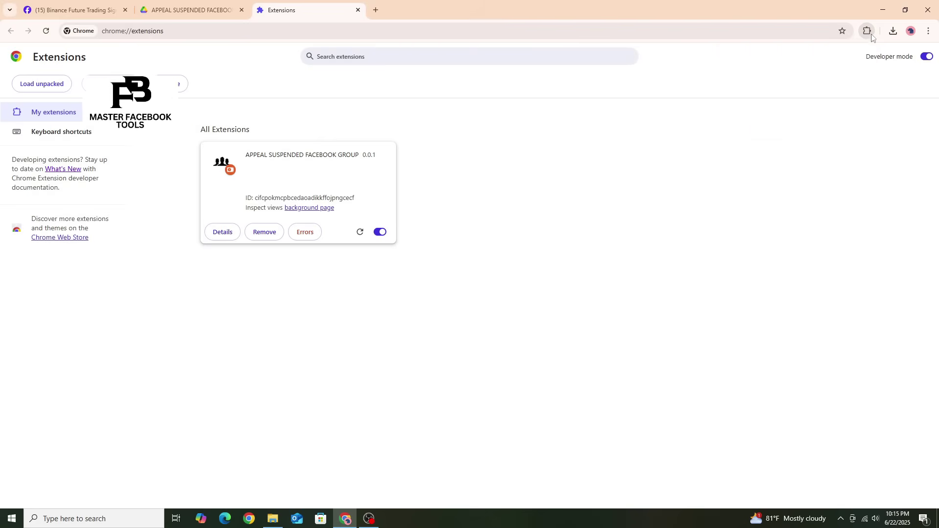
pyautogui.click(867, 30)
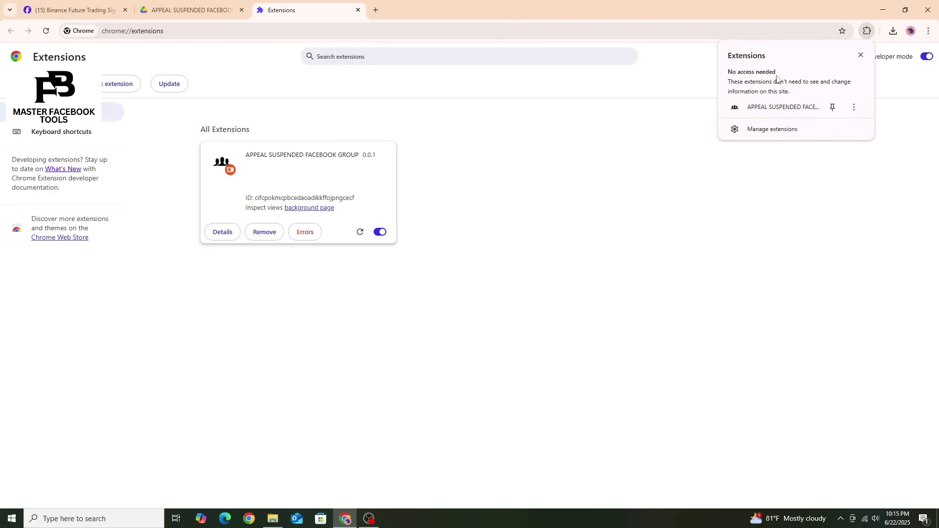
pyautogui.click(782, 107)
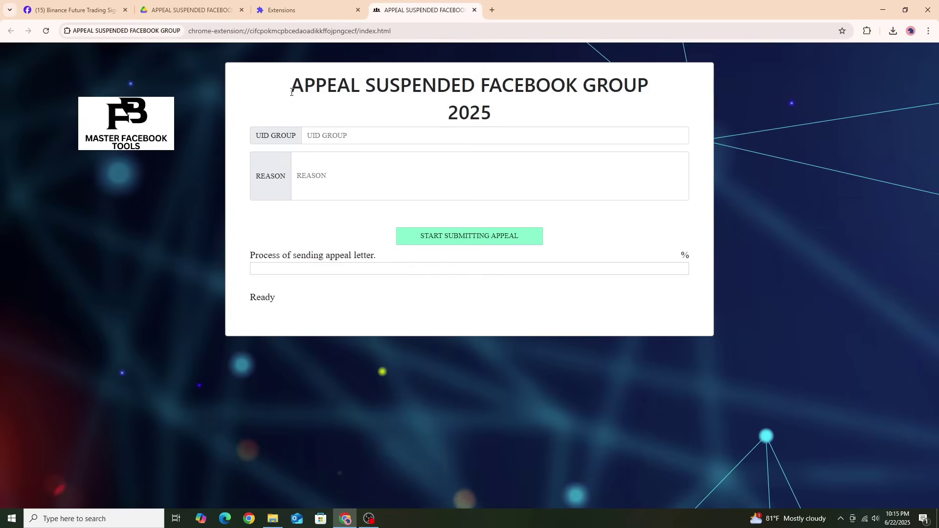
pyautogui.moveTo(291, 92); pyautogui.dragTo(503, 117)
pyautogui.click(314, 163)
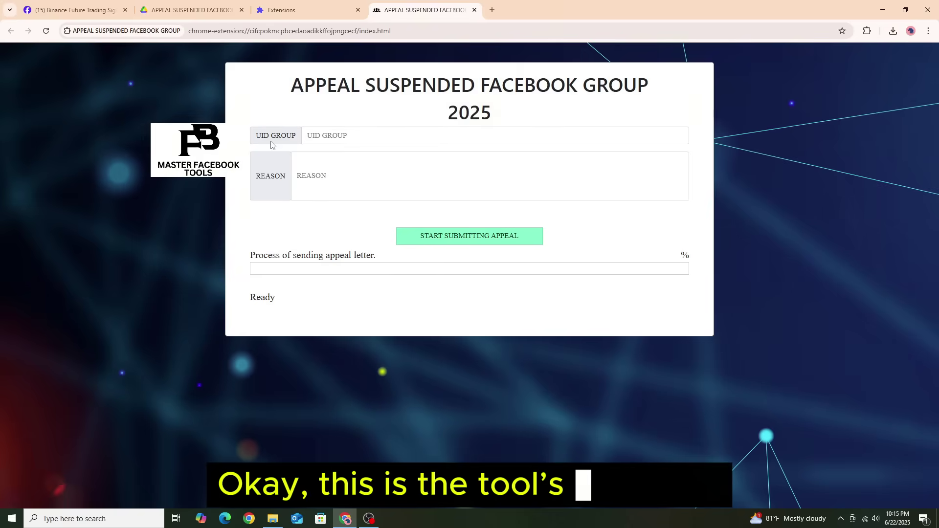
pyautogui.moveTo(256, 136); pyautogui.dragTo(295, 136)
# Copy the group ID from the Facebook community home page address
pyautogui.click(356, 131)
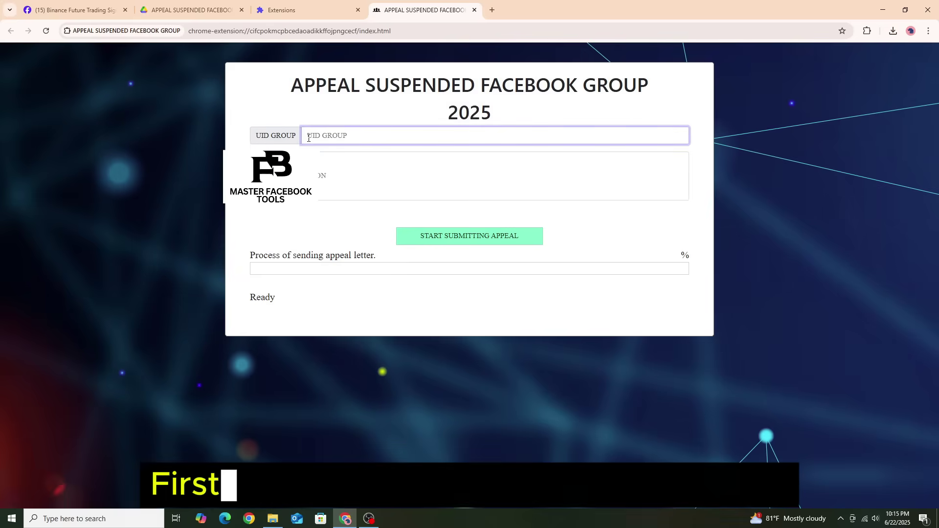
pyautogui.click(74, 10)
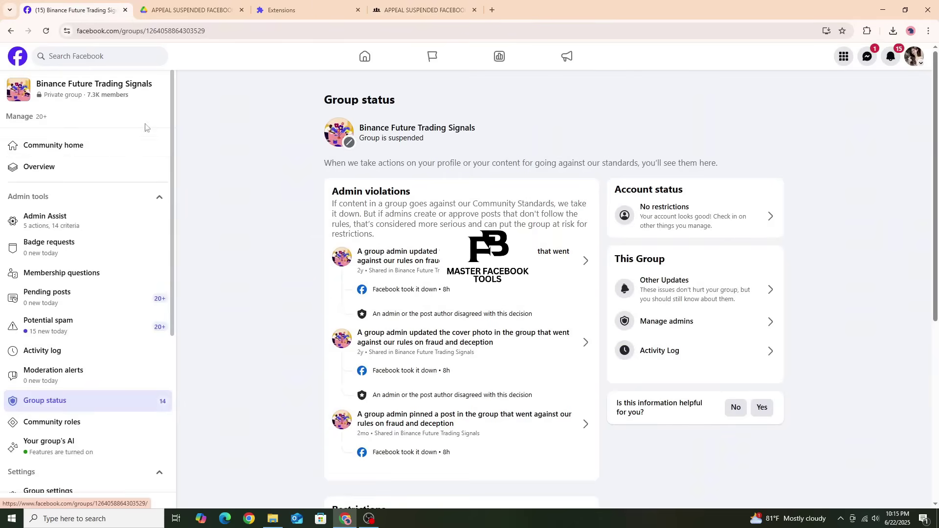
pyautogui.click(75, 144)
pyautogui.click(207, 34)
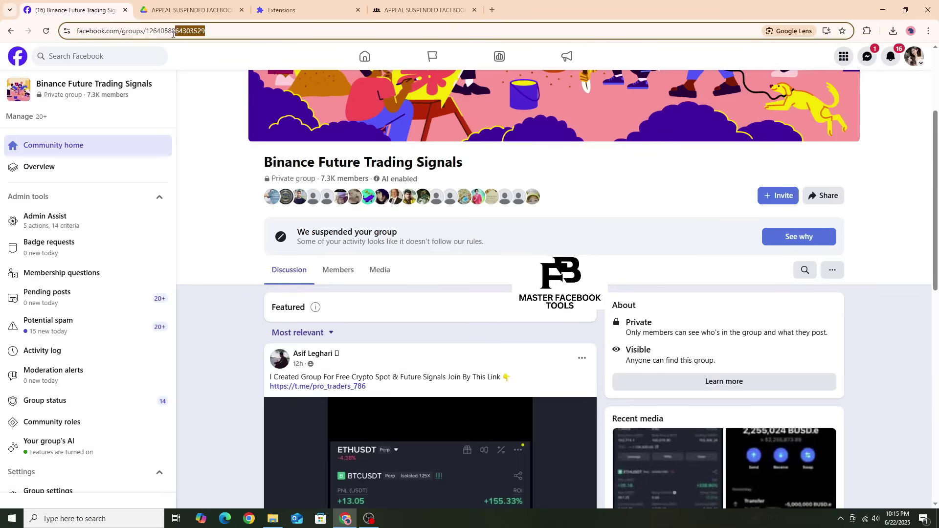
pyautogui.moveTo(152, 34); pyautogui.dragTo(149, 34)
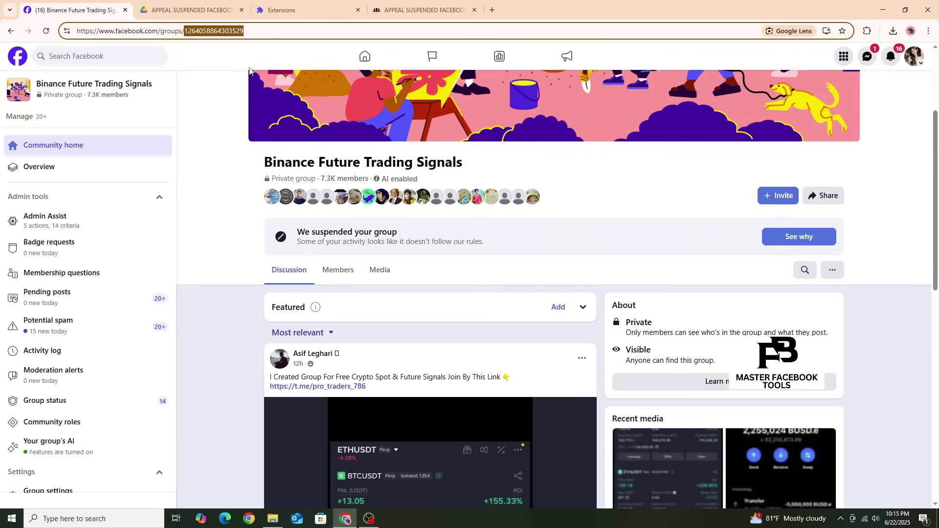
pyautogui.rightClick(220, 31)
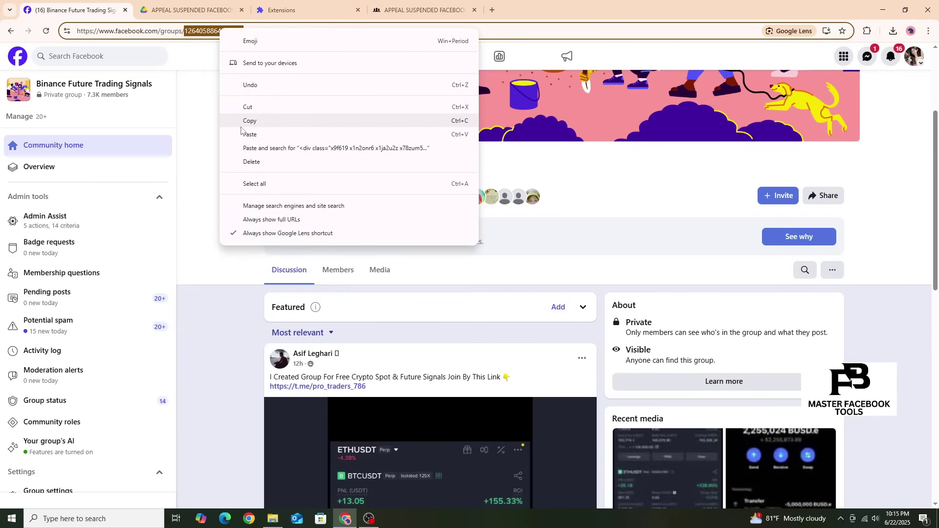
pyautogui.click(275, 121)
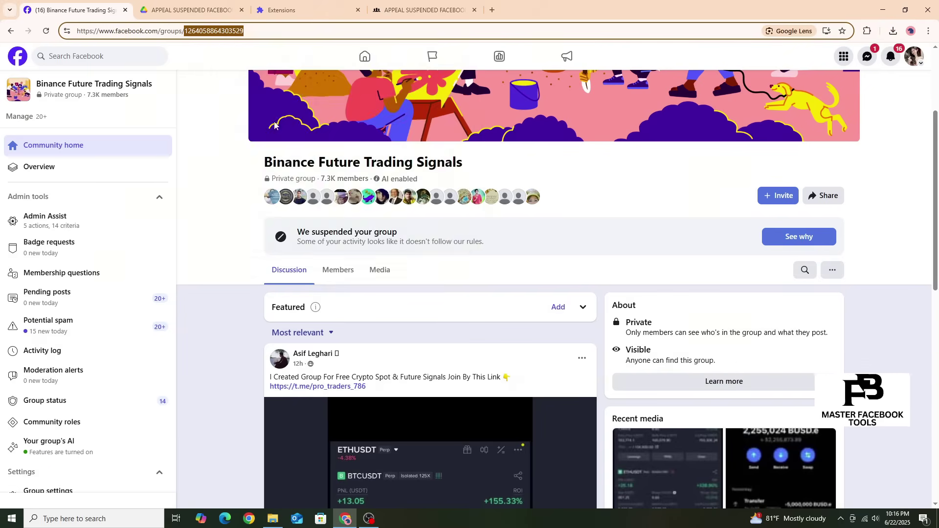
# Paste the copied group ID into the appeal form's UID GROUP field
pyautogui.click(420, 9)
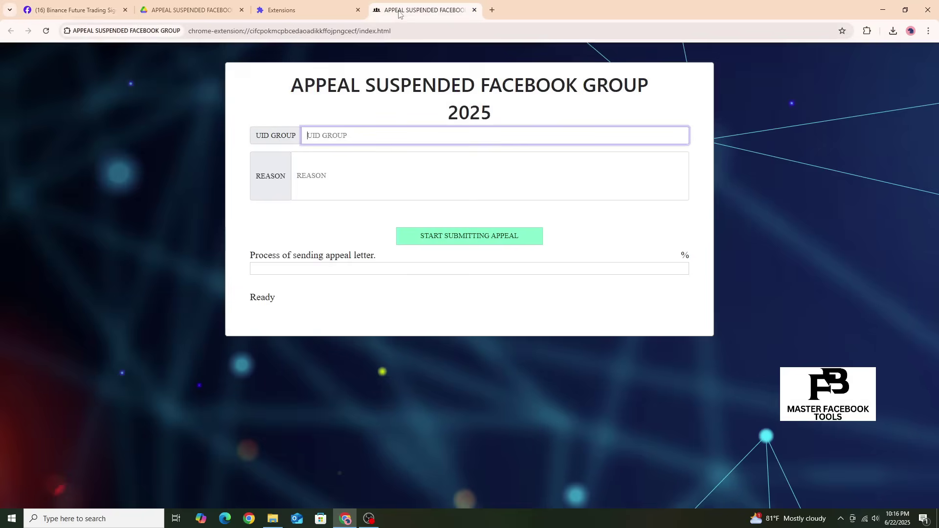
pyautogui.rightClick(343, 135)
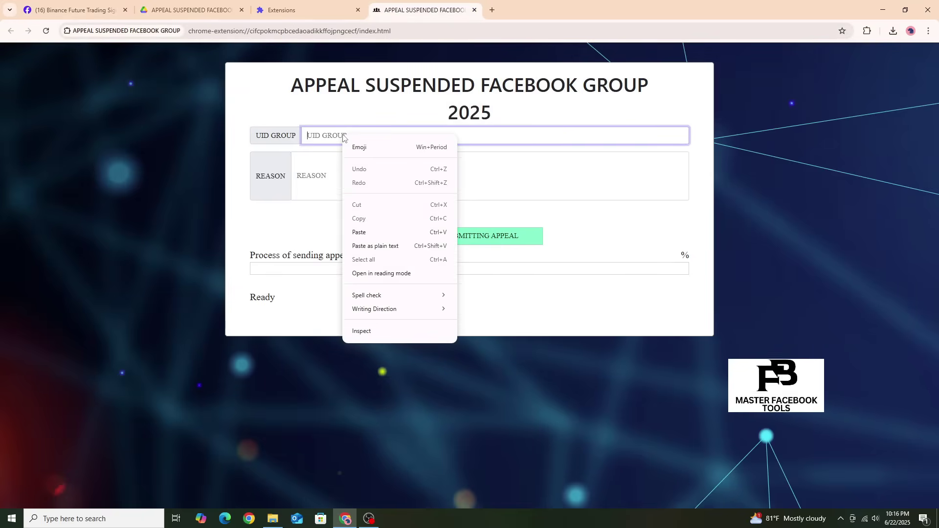
pyautogui.click(376, 233)
pyautogui.moveTo(373, 132); pyautogui.dragTo(306, 136)
pyautogui.click(316, 178)
pyautogui.doubleClick(263, 173)
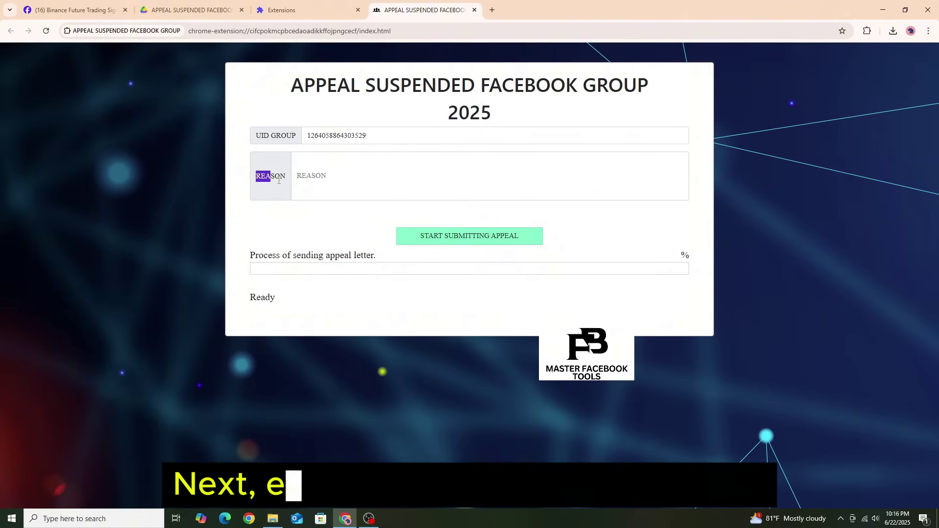
# Open the note file from the extracted folder and copy its sample appeal text
pyautogui.click(321, 164)
pyautogui.click(272, 518)
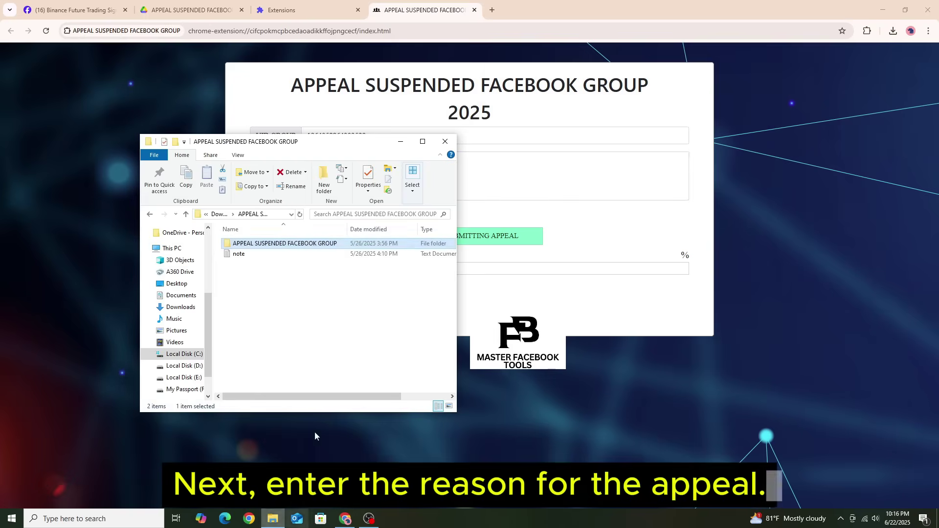
pyautogui.click(289, 253)
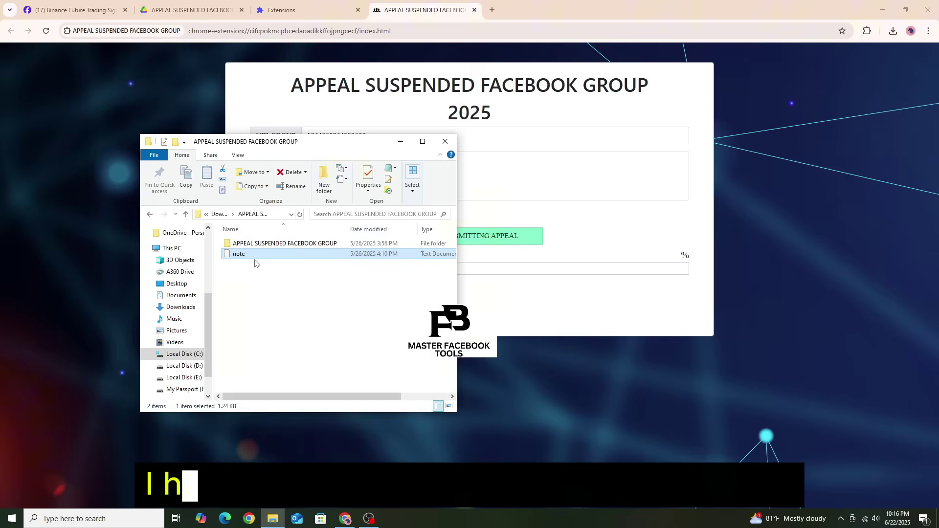
pyautogui.doubleClick(327, 254)
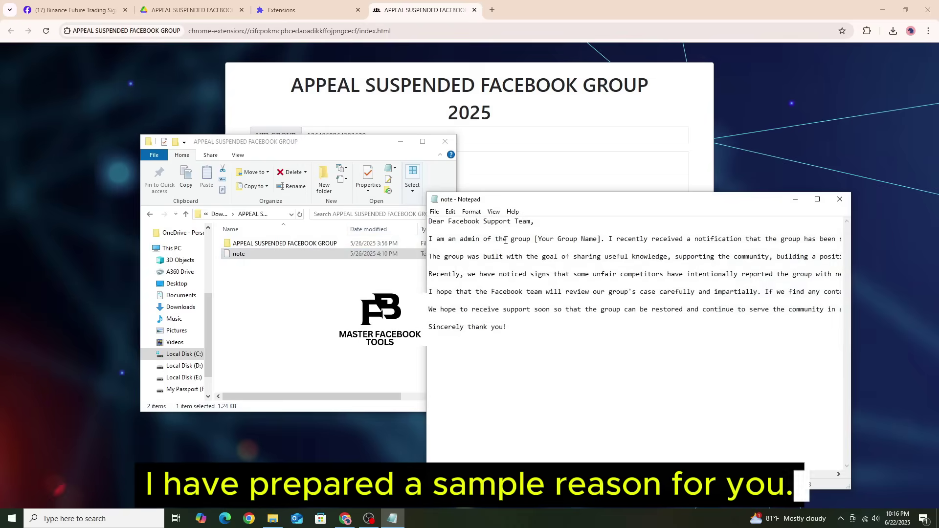
pyautogui.moveTo(525, 329); pyautogui.dragTo(429, 221)
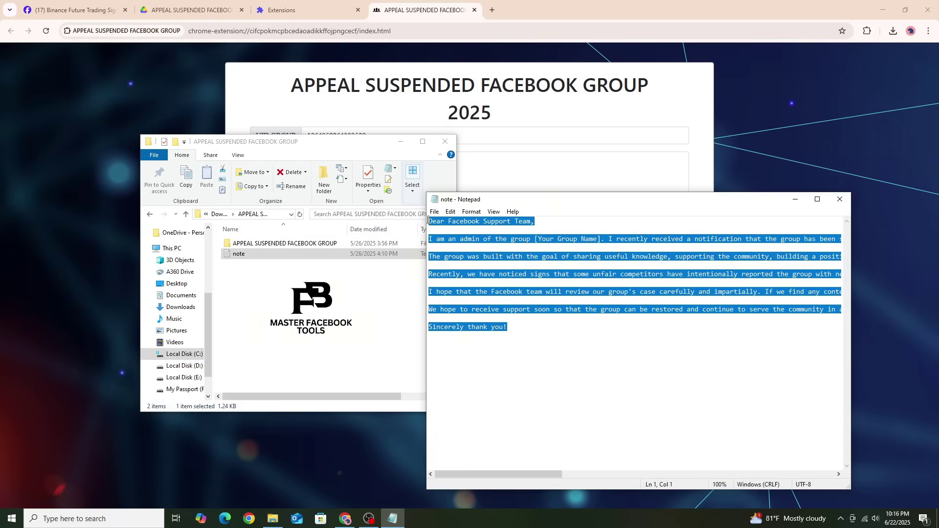
pyautogui.rightClick(551, 264)
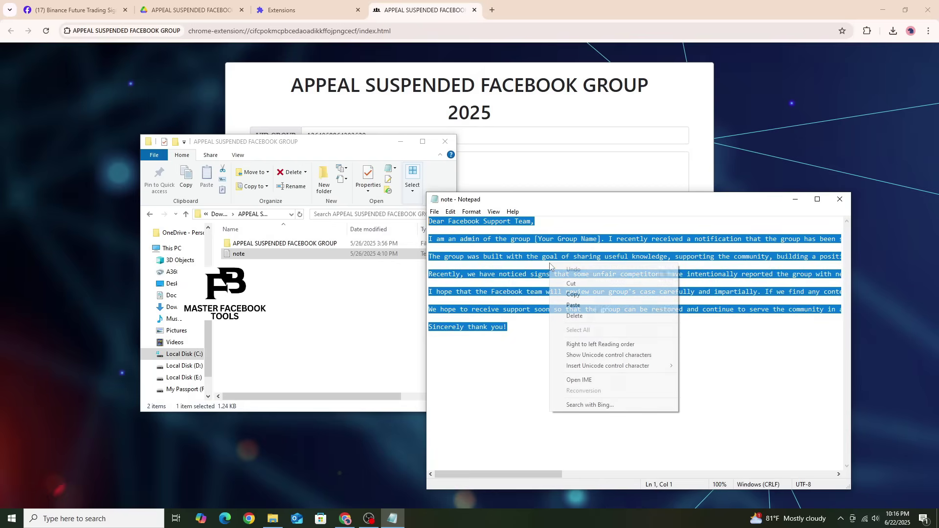
pyautogui.click(581, 295)
# Paste the appeal letter into the REASON box
pyautogui.click(463, 178)
pyautogui.rightClick(412, 167)
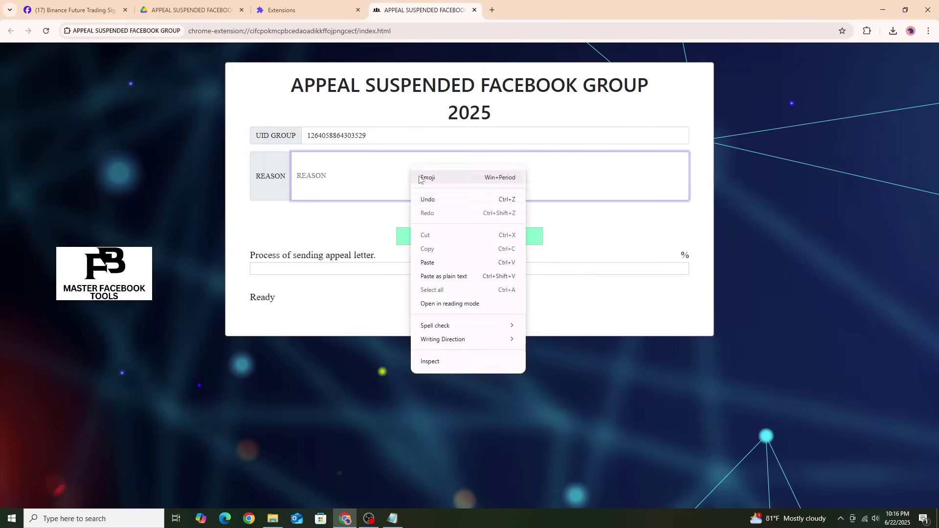
pyautogui.click(428, 262)
pyautogui.moveTo(457, 184); pyautogui.dragTo(102, 173)
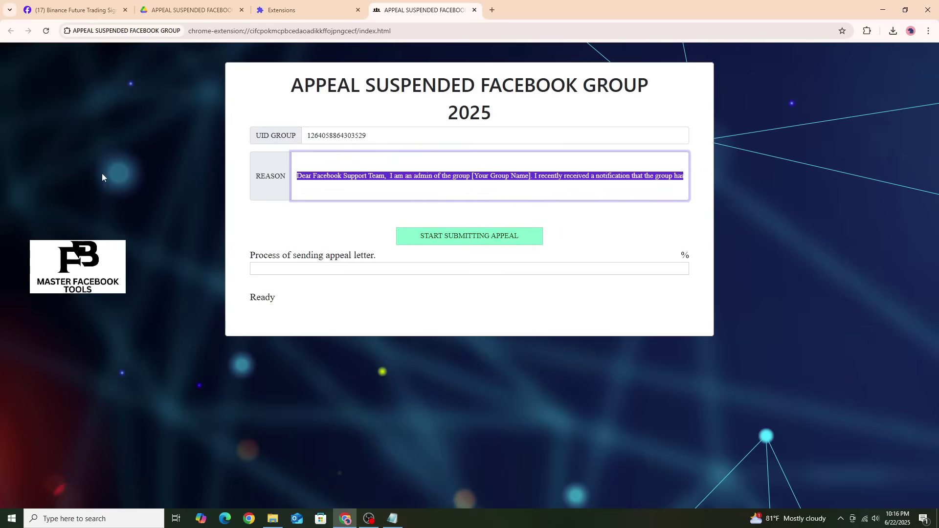
pyautogui.click(352, 165)
# Copy the group name Binance Future Trading Signals from the Facebook Group status page
pyautogui.moveTo(473, 175); pyautogui.dragTo(528, 176)
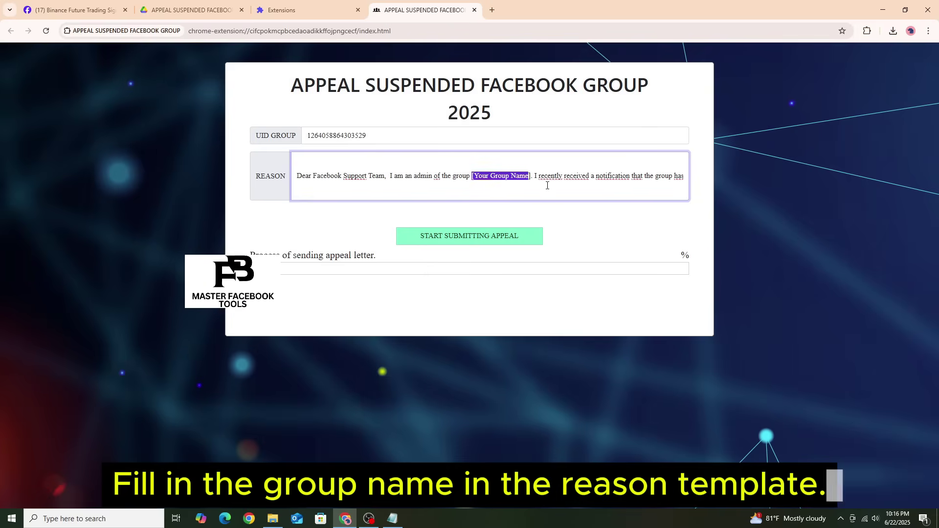
pyautogui.click(73, 10)
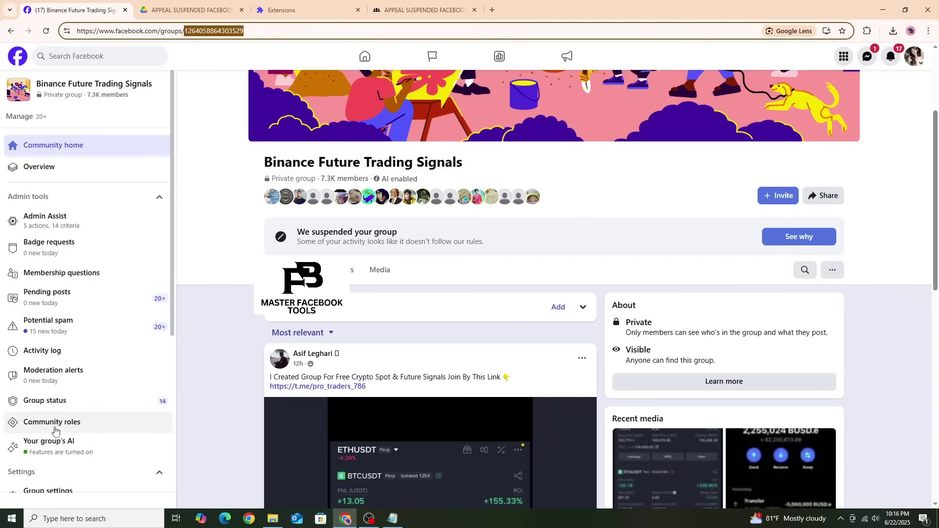
pyautogui.click(157, 399)
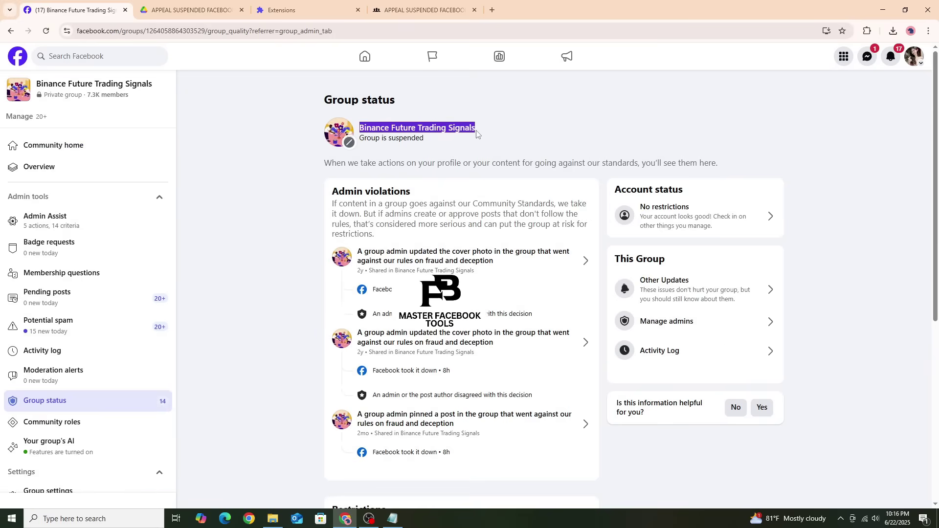
pyautogui.rightClick(427, 124)
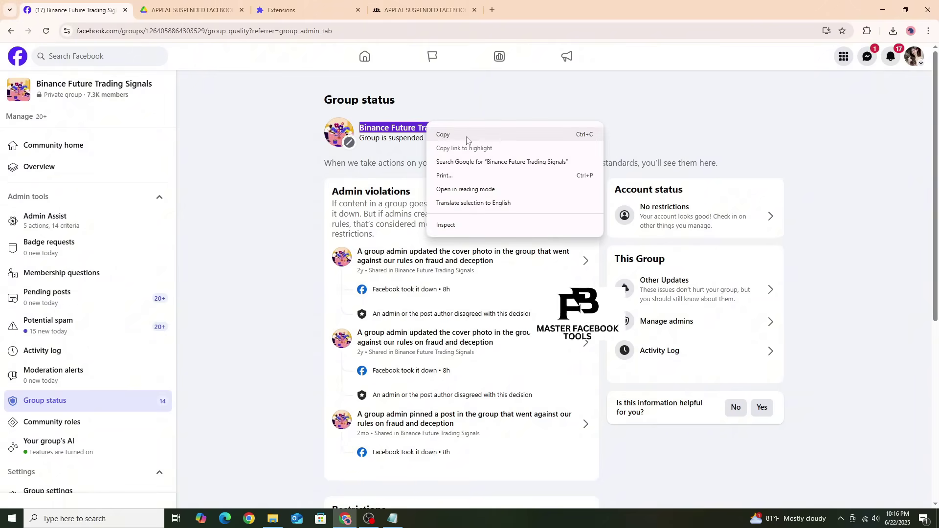
pyautogui.click(439, 134)
# Paste Binance Future Trading Signals over the [Your Group Name] placeholder in the letter
pyautogui.click(420, 10)
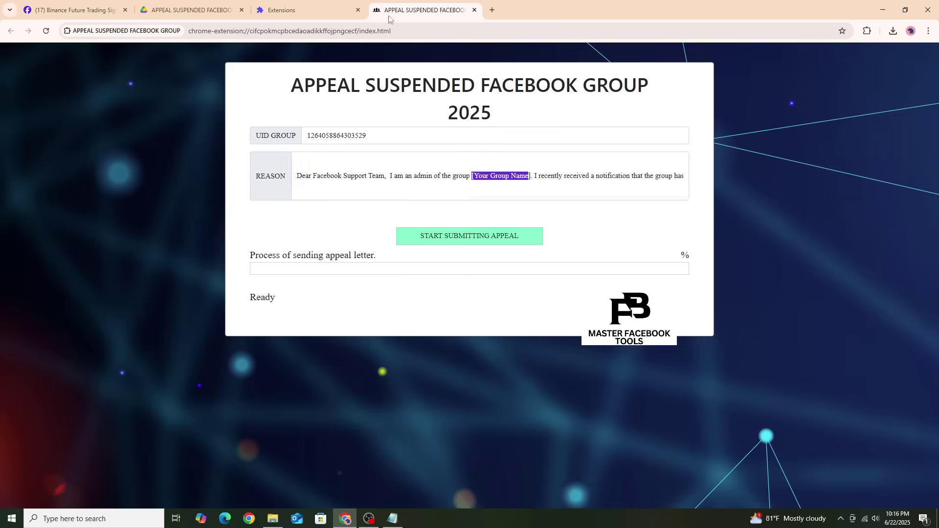
pyautogui.rightClick(500, 183)
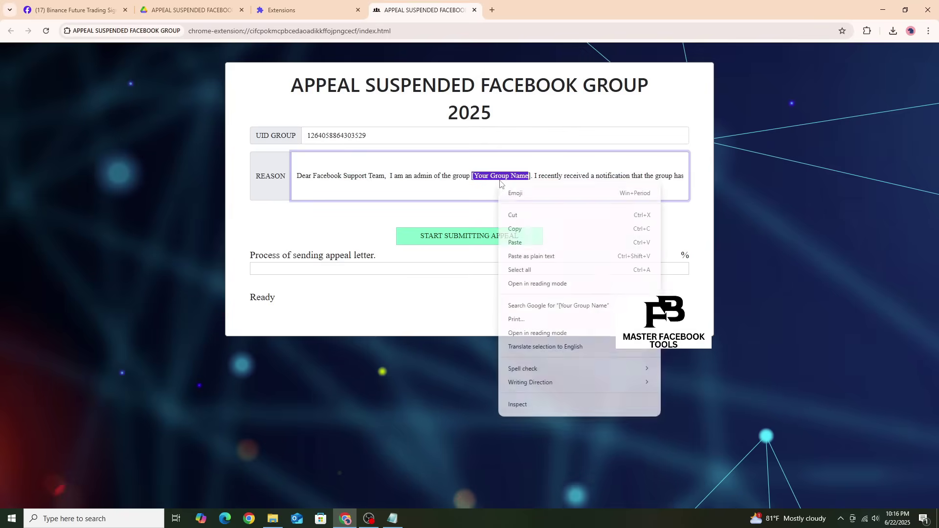
pyautogui.click(537, 244)
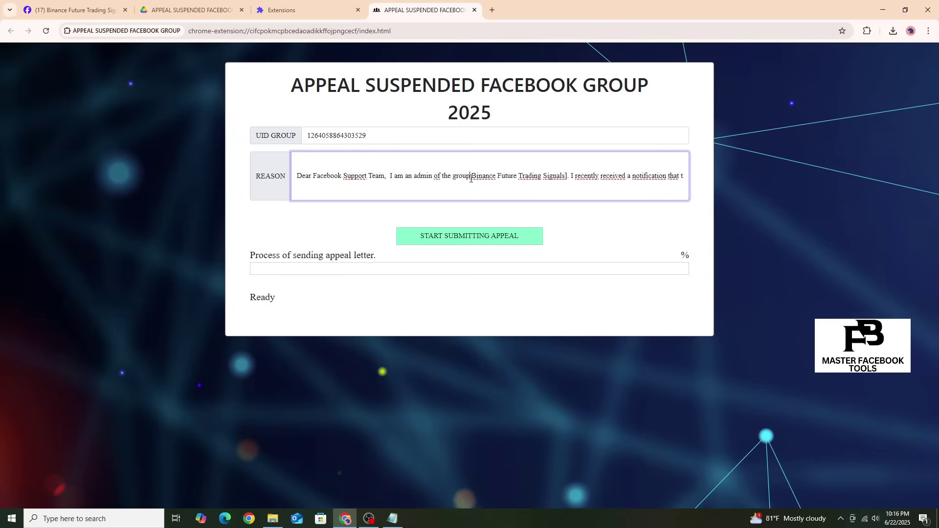
pyautogui.moveTo(481, 174); pyautogui.dragTo(552, 175)
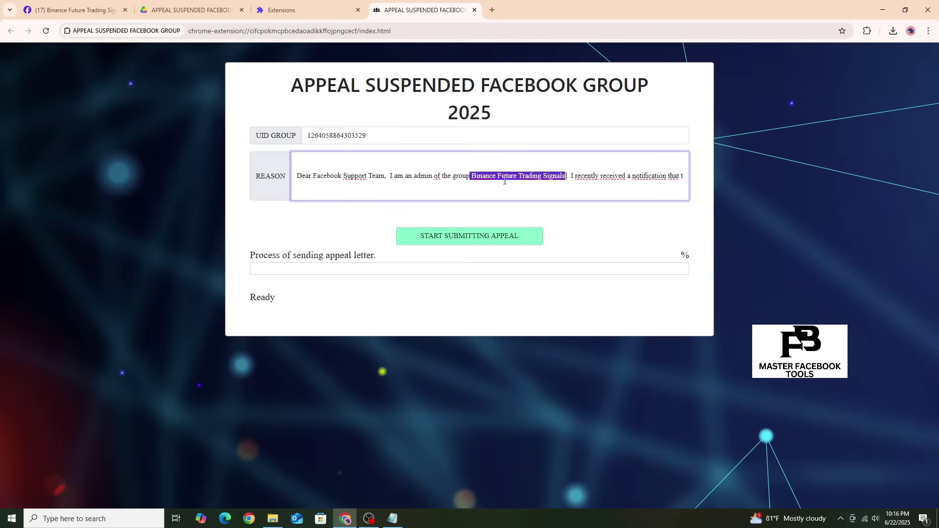
pyautogui.moveTo(452, 176); pyautogui.dragTo(298, 183)
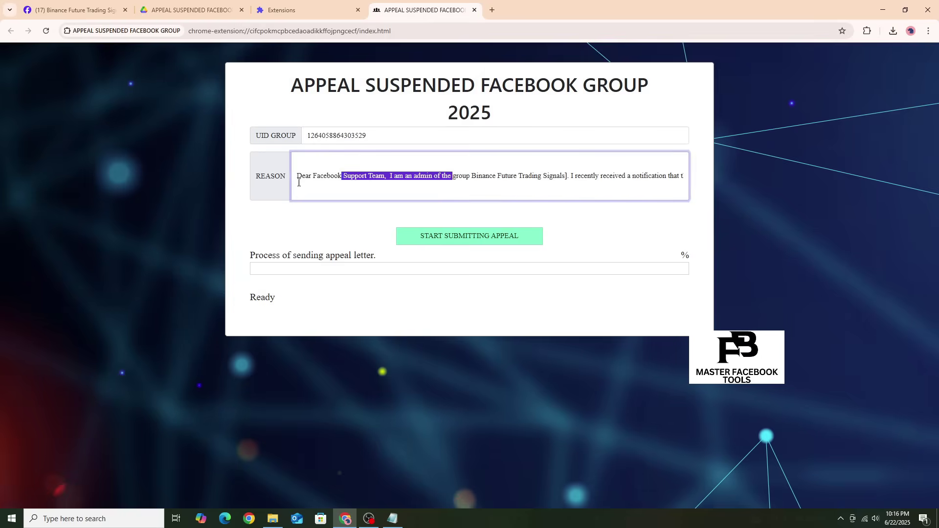
pyautogui.click(477, 173)
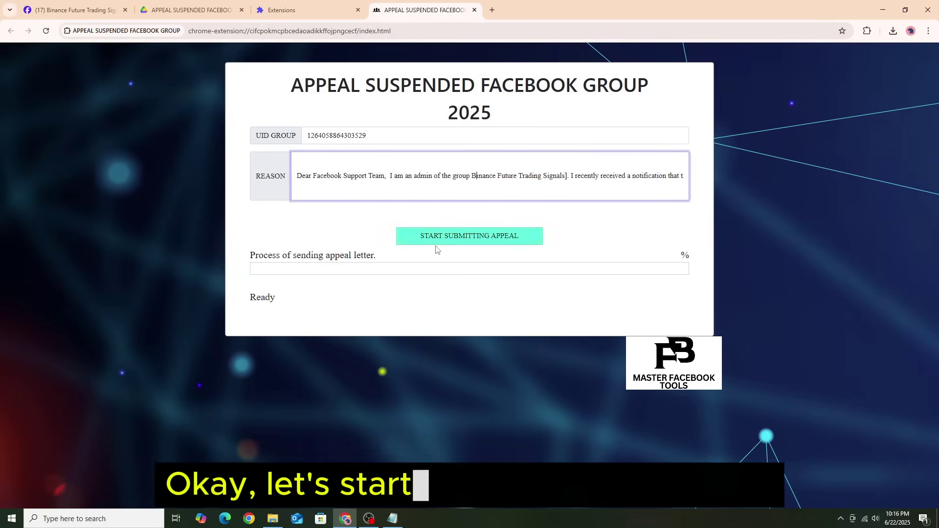
# Start submitting the appeal and wait for 100% and 'Result: Appeal successful!'
pyautogui.click(478, 236)
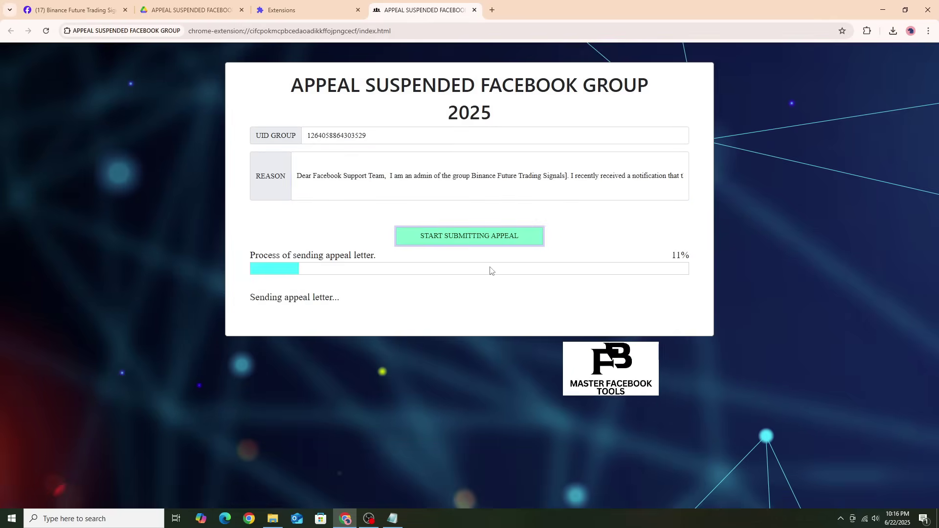
pyautogui.moveTo(250, 297); pyautogui.dragTo(358, 300)
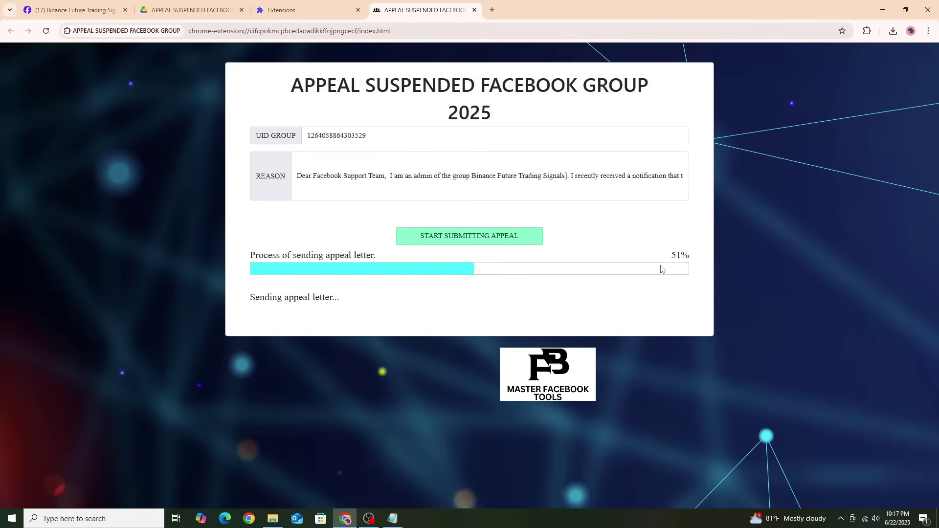
pyautogui.moveTo(662, 268); pyautogui.dragTo(689, 255)
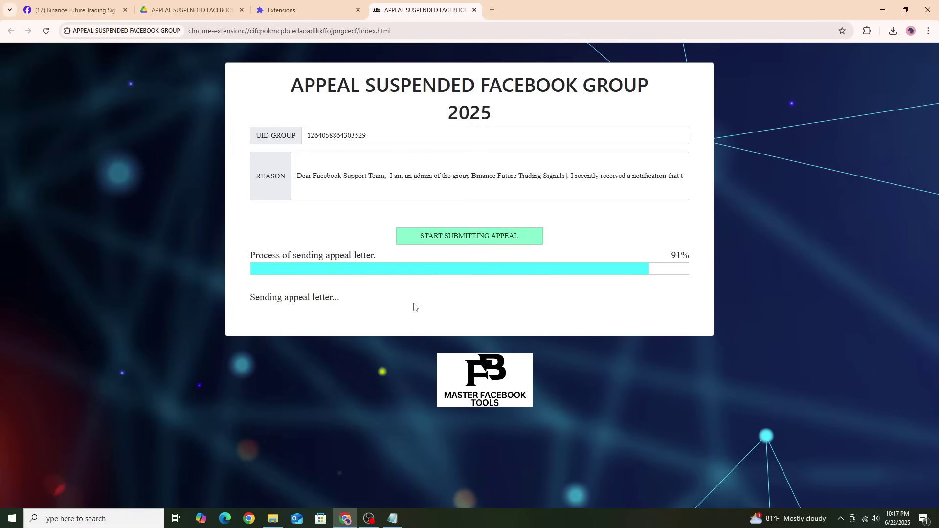
pyautogui.moveTo(251, 298); pyautogui.dragTo(377, 301)
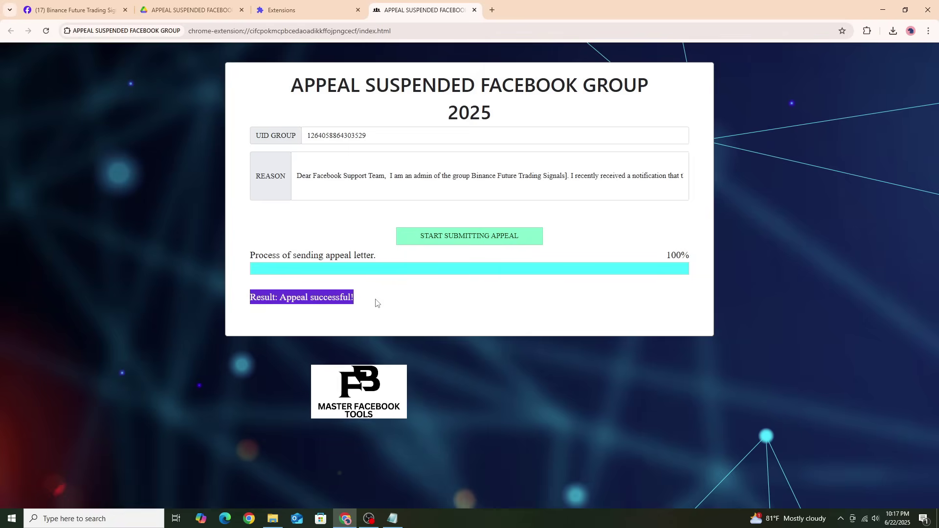
pyautogui.click(374, 302)
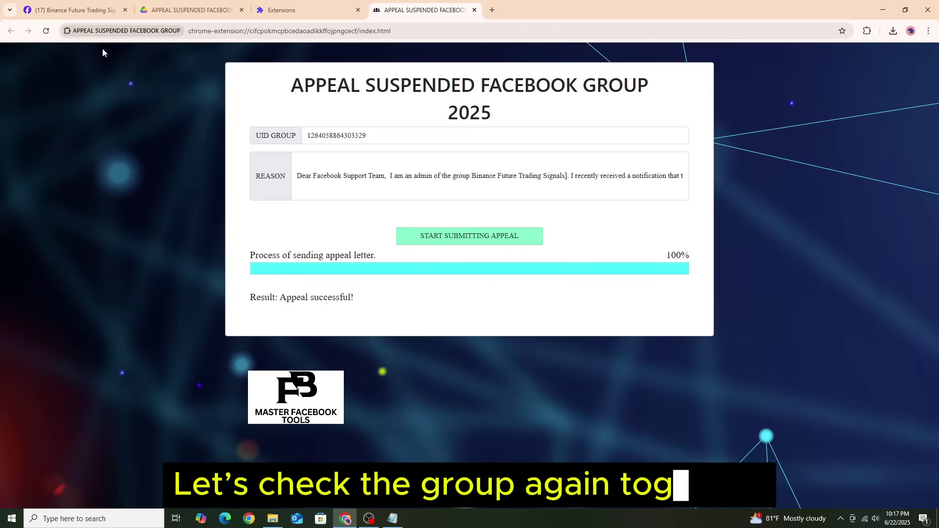
# Reload the Binance Future Trading Signals group status page several times to refresh its status
pyautogui.click(60, 4)
pyautogui.click(411, 130)
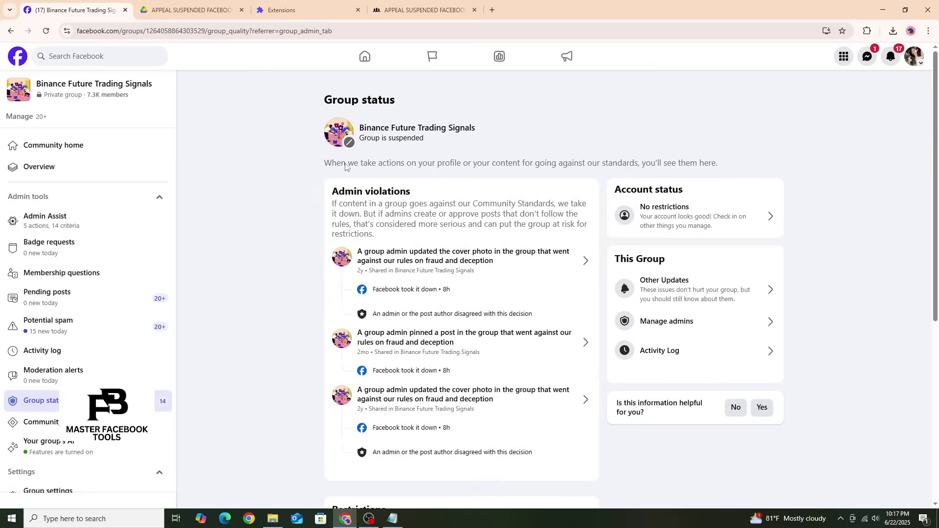
pyautogui.click(268, 201)
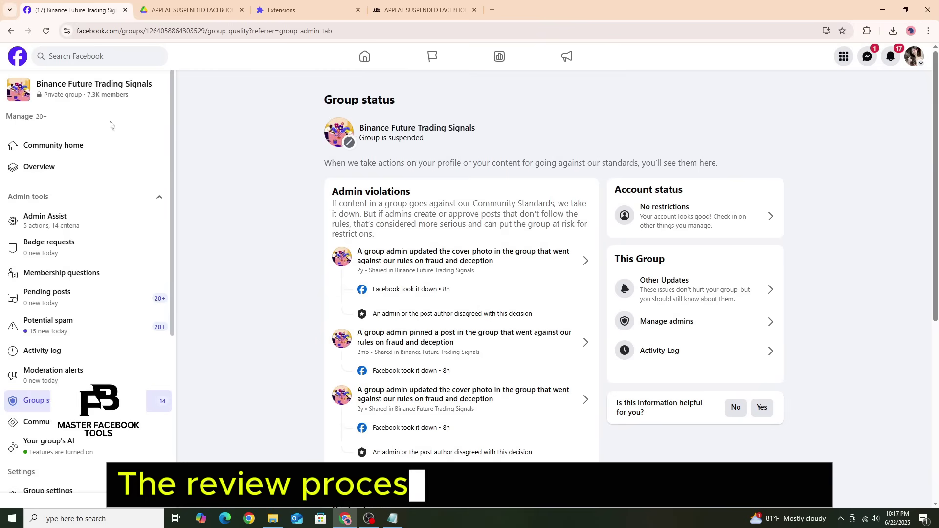
pyautogui.press('F5')
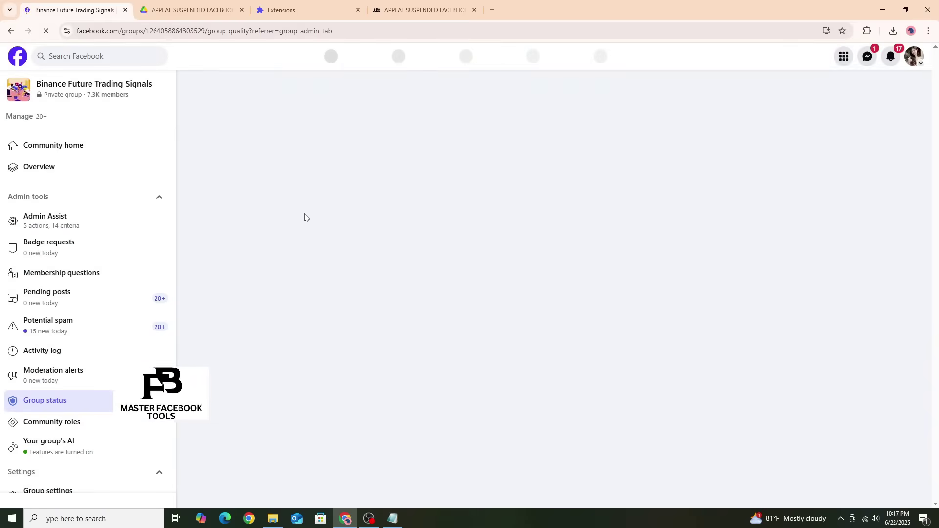
pyautogui.moveTo(358, 122); pyautogui.dragTo(478, 142)
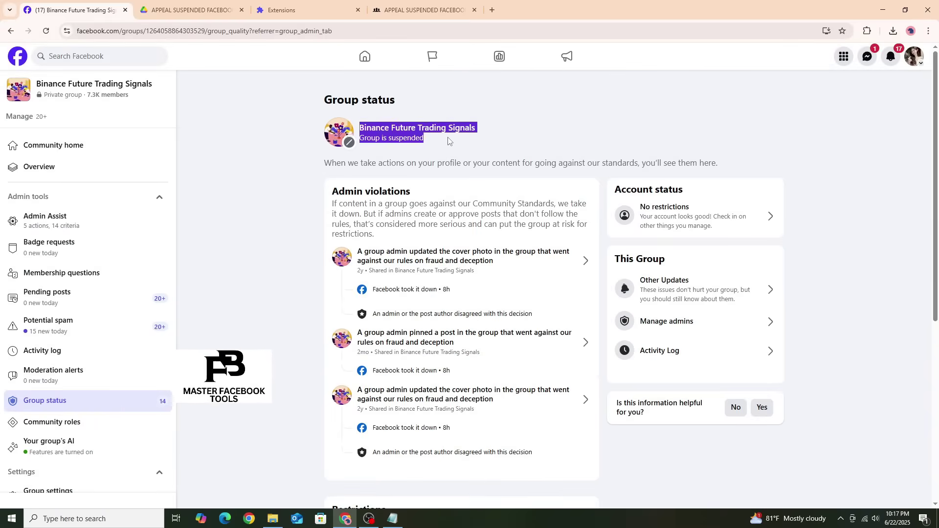
pyautogui.click(279, 158)
pyautogui.press('F5')
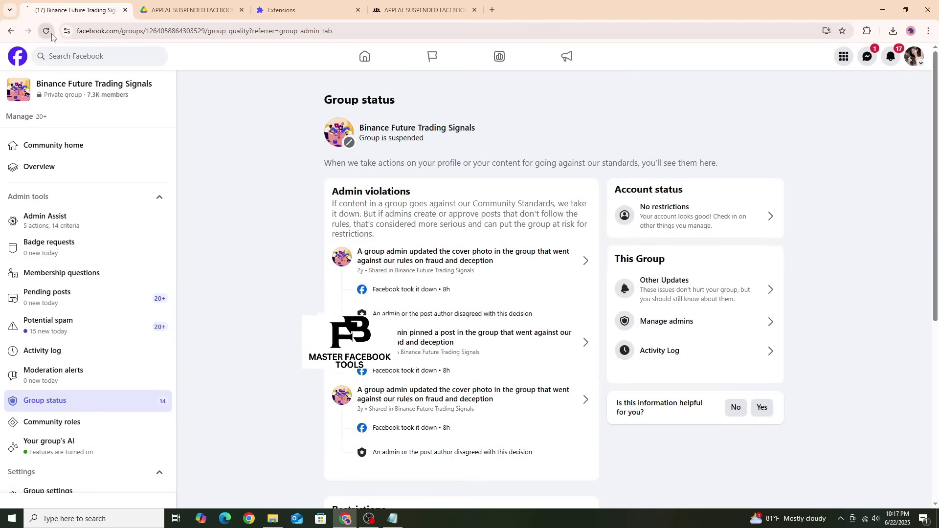
pyautogui.click(47, 32)
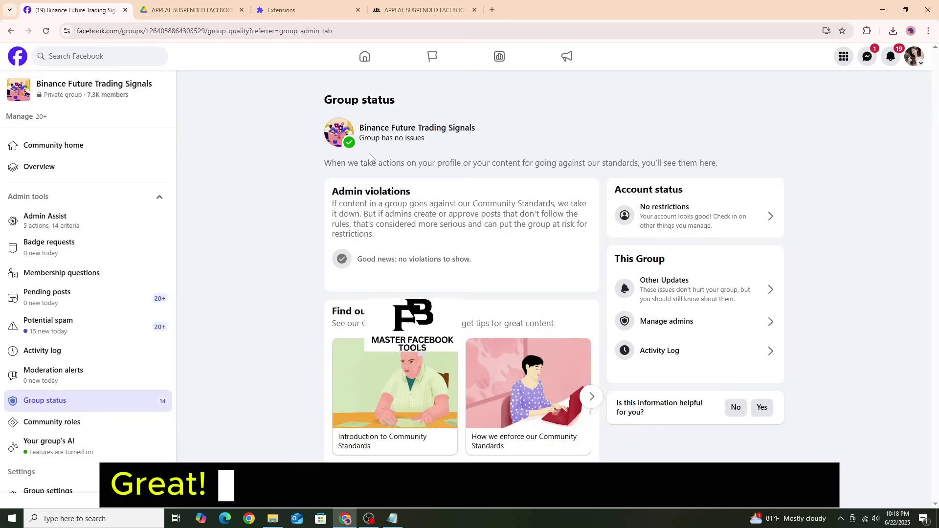
# Highlight the refreshed status to confirm the group now has no issues
pyautogui.moveTo(358, 122); pyautogui.dragTo(476, 142)
pyautogui.click(386, 146)
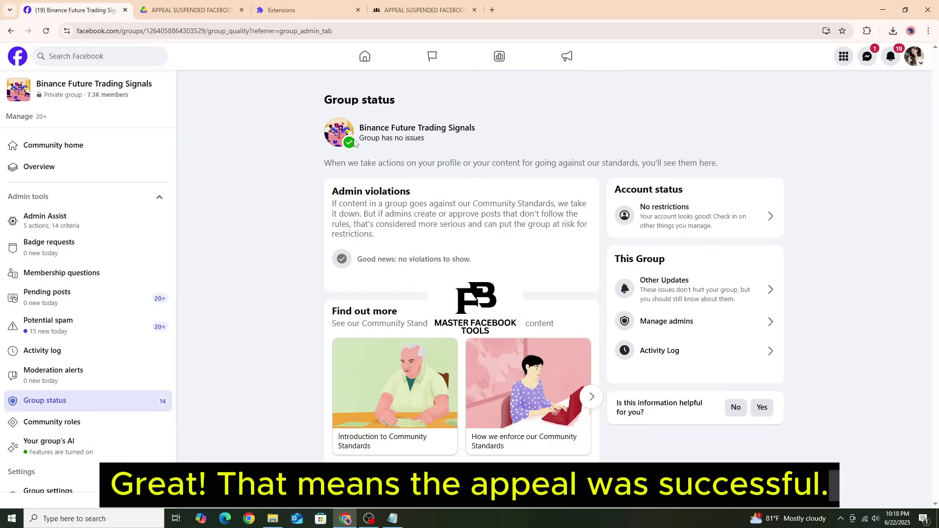
pyautogui.moveTo(355, 144); pyautogui.dragTo(422, 140)
pyautogui.click(375, 137)
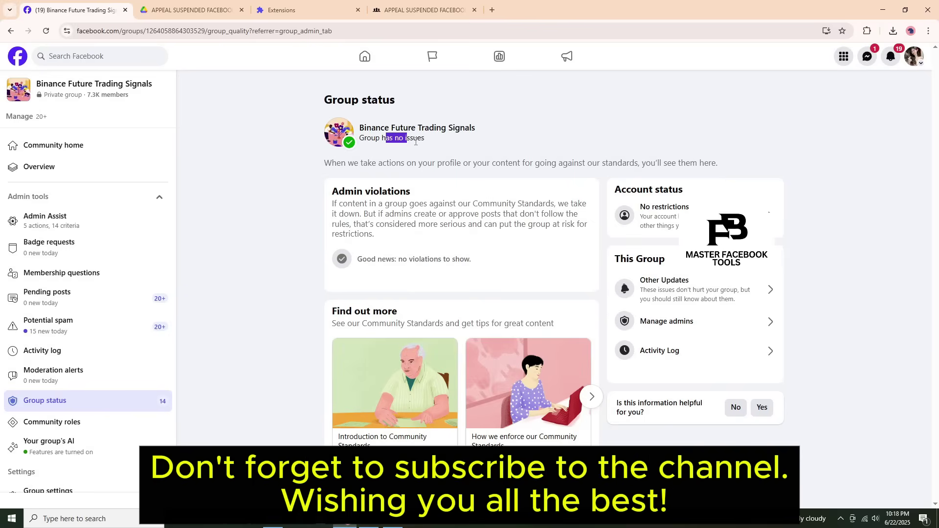
pyautogui.moveTo(415, 141); pyautogui.dragTo(472, 152)
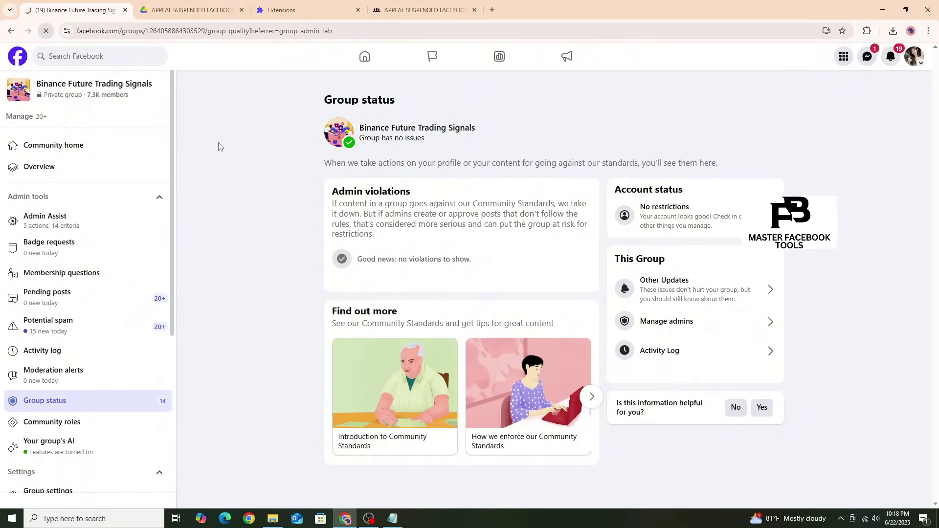